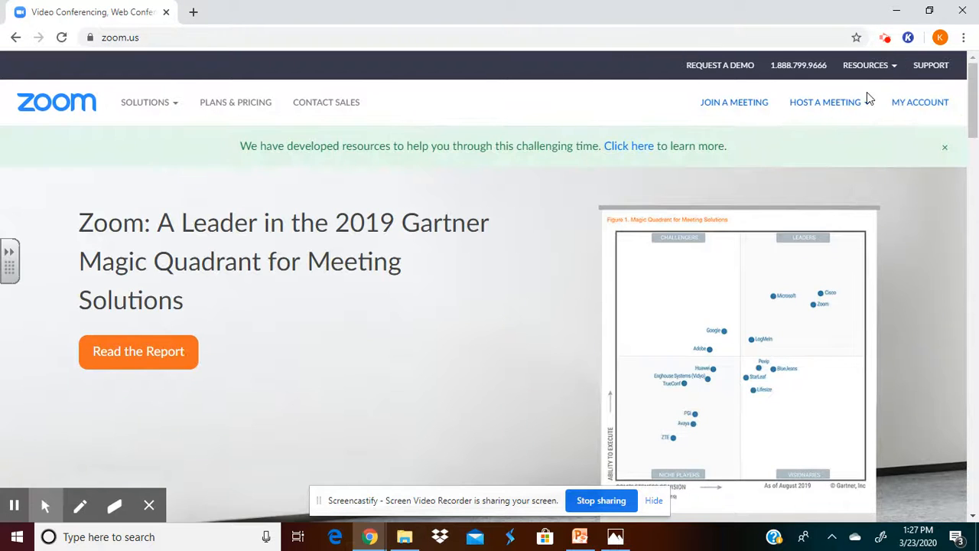
- Open the account profile and sign out of the current Zoom account
left_click(900, 102)
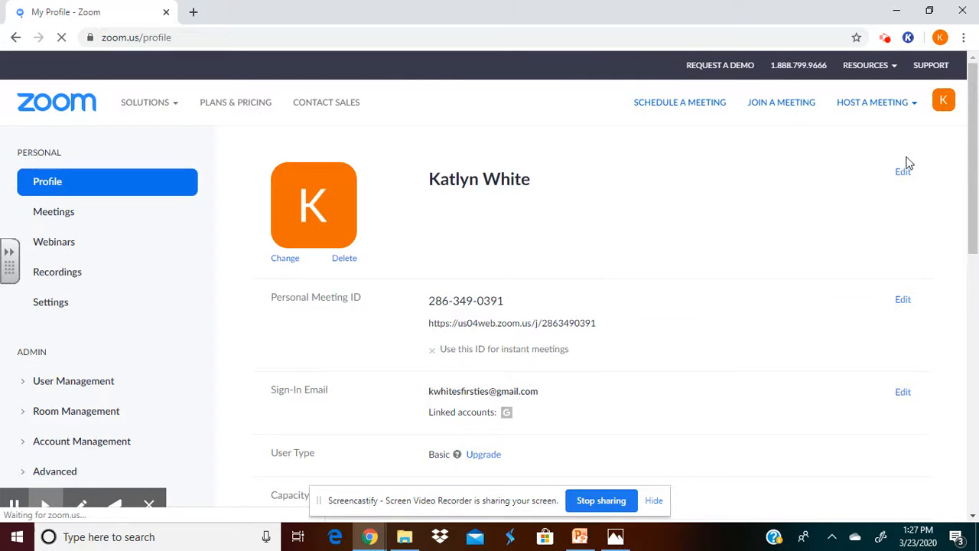
left_click(943, 100)
left_click(903, 199)
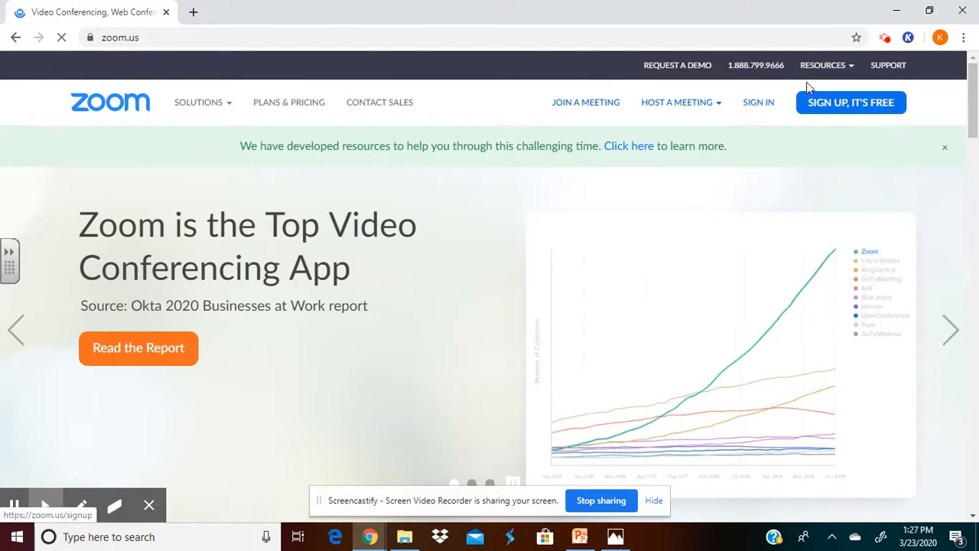
- Sign up for a free account by submitting the teacher's school e-mail address
left_click(892, 104)
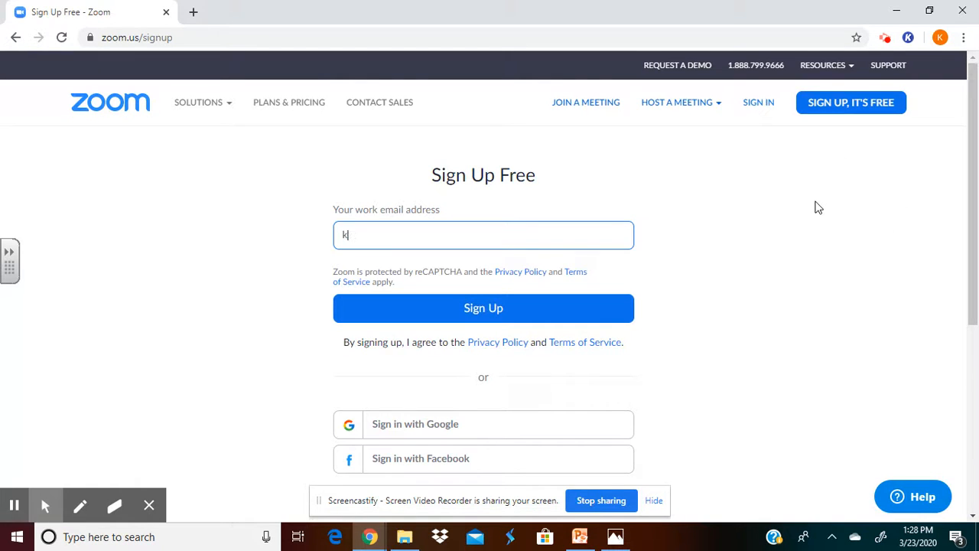
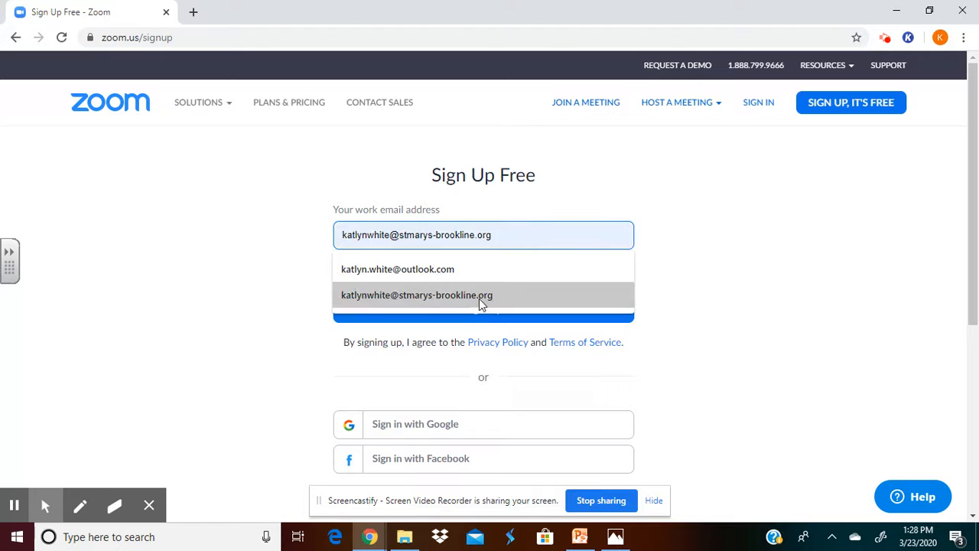
left_click(479, 297)
left_click(479, 308)
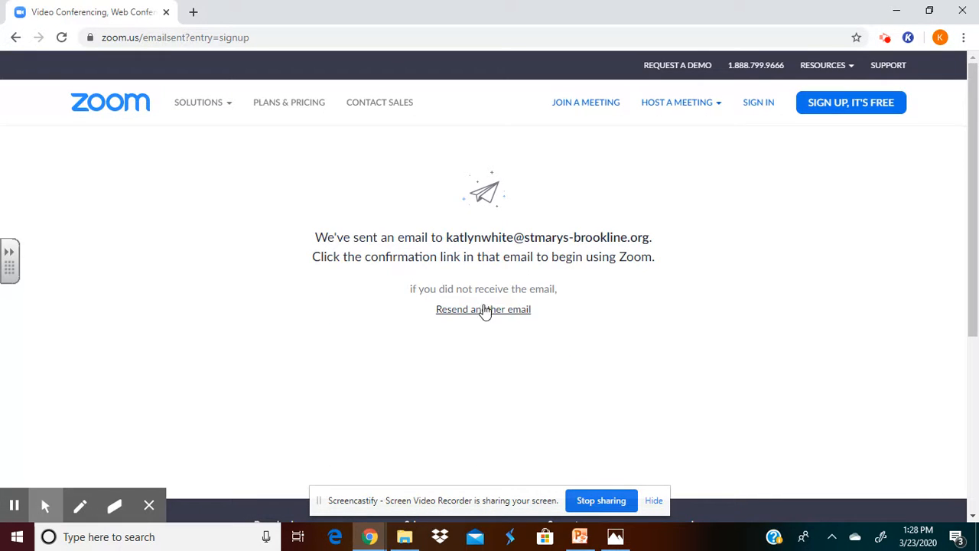
- Sign in to Zoom through Google with the school account
left_click(758, 106)
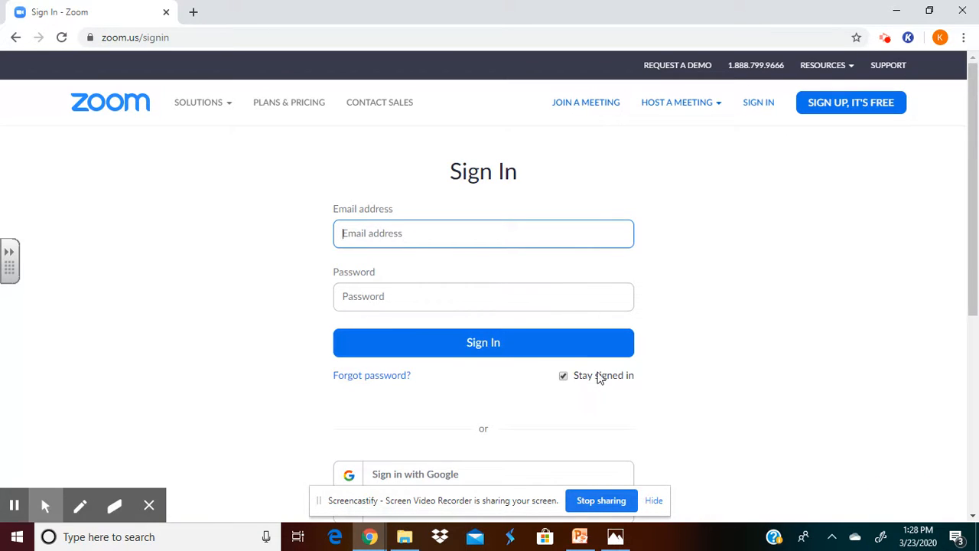
scroll(661, 398, "down", 1)
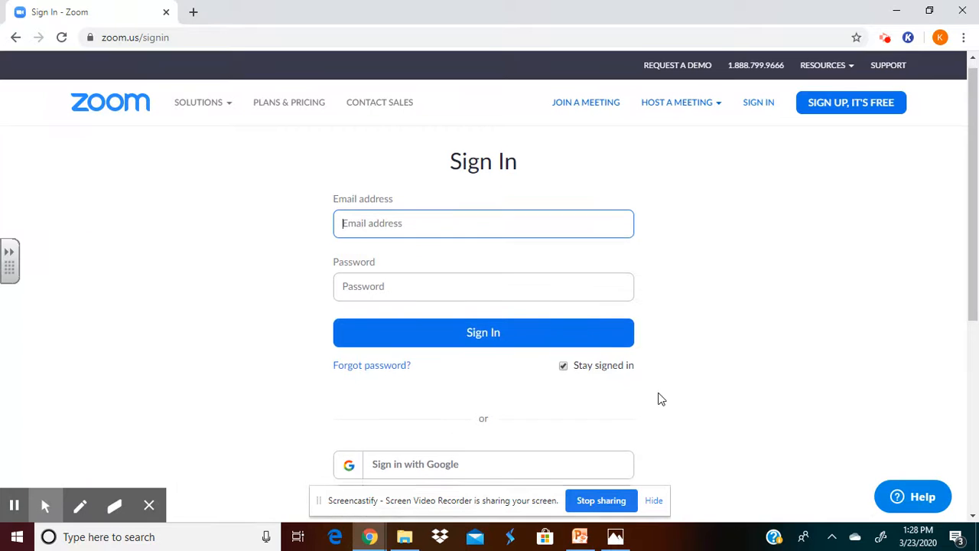
left_click(460, 451)
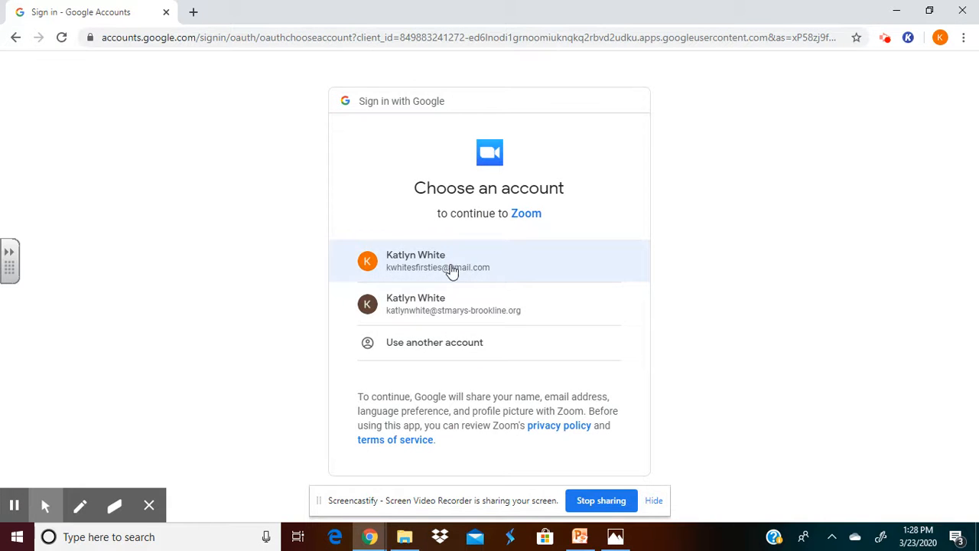
left_click(450, 321)
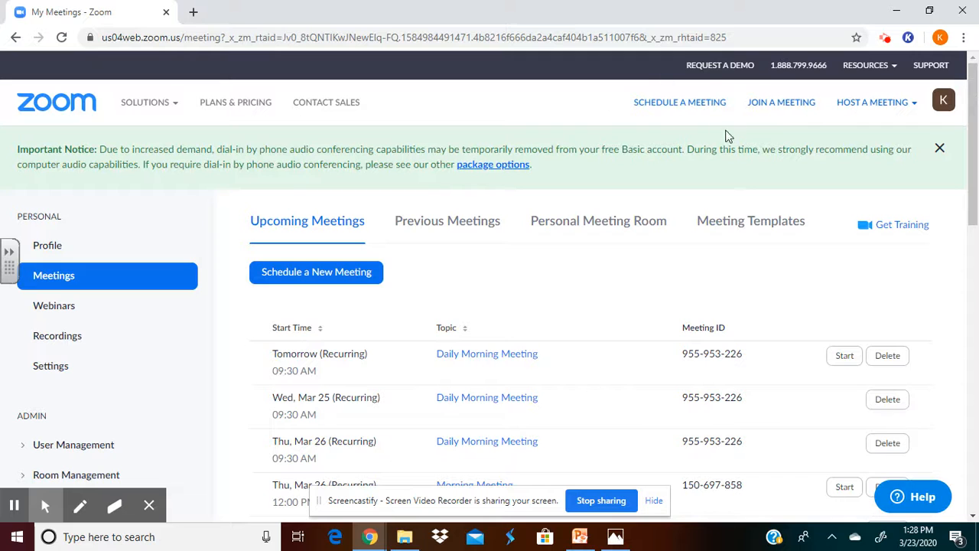
- Start scheduling a meeting with the topic "Morning Meeting" and the description "daily check in and reviewing daily assignments"
left_click(680, 104)
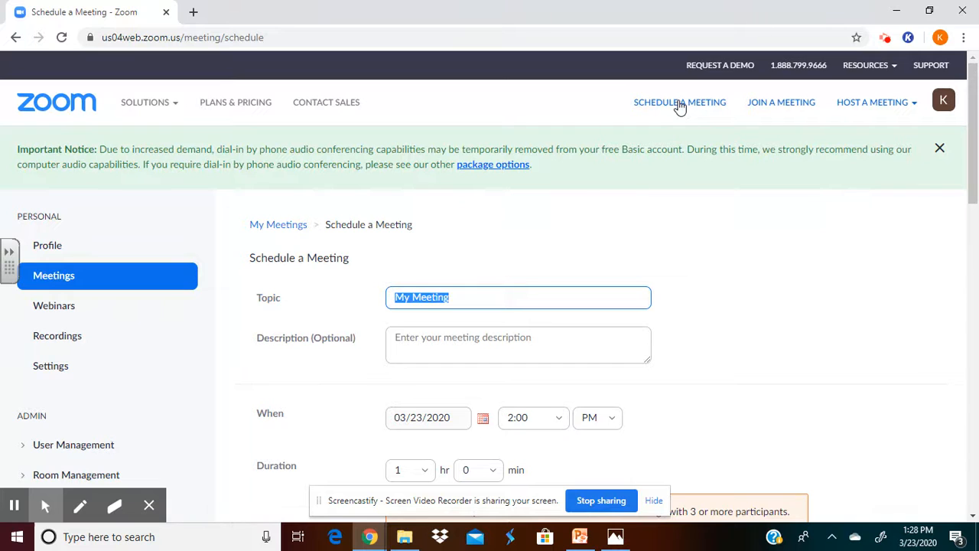
type("Morning")
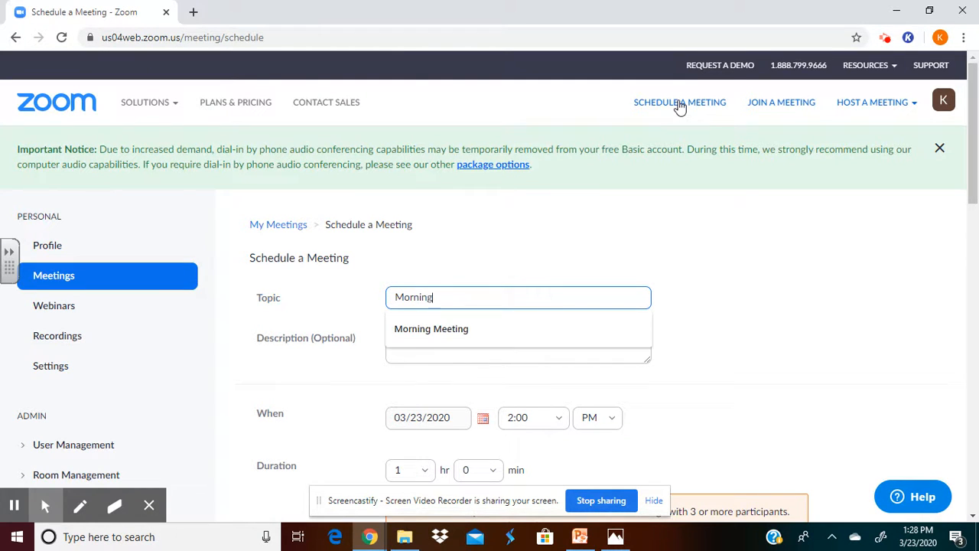
type(" Meeting")
key("Tab")
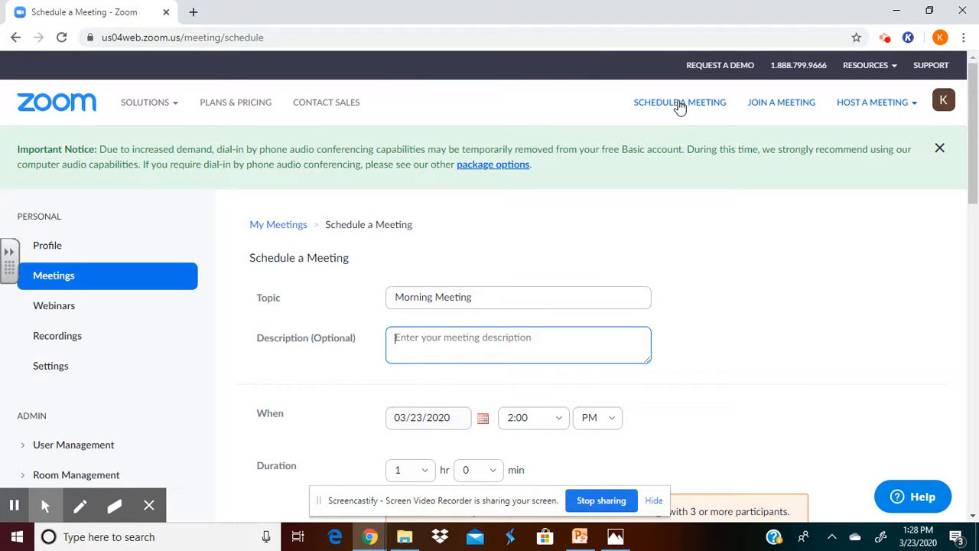
type("da")
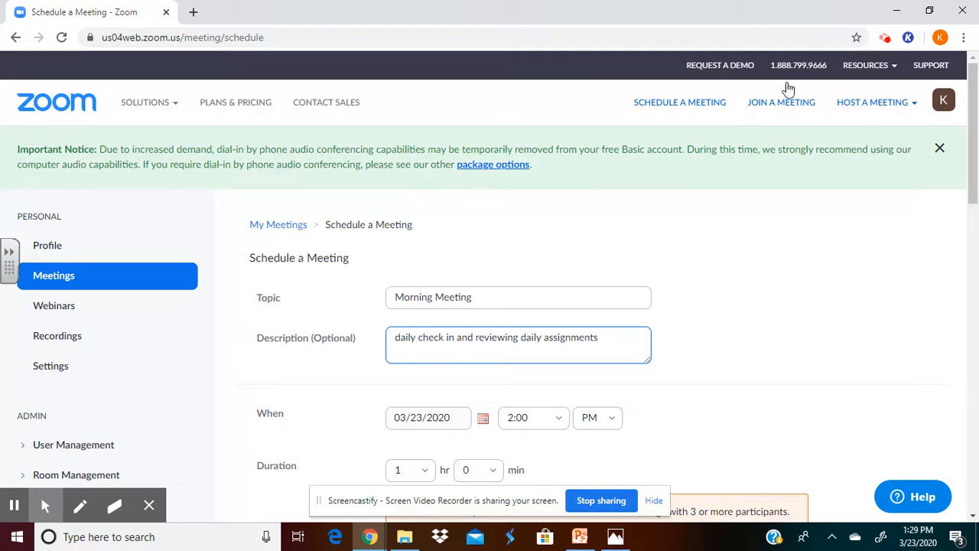
- Set the meeting's start to 03/24/2020 at 9:30 AM
left_click_drag(974, 164, 976, 222)
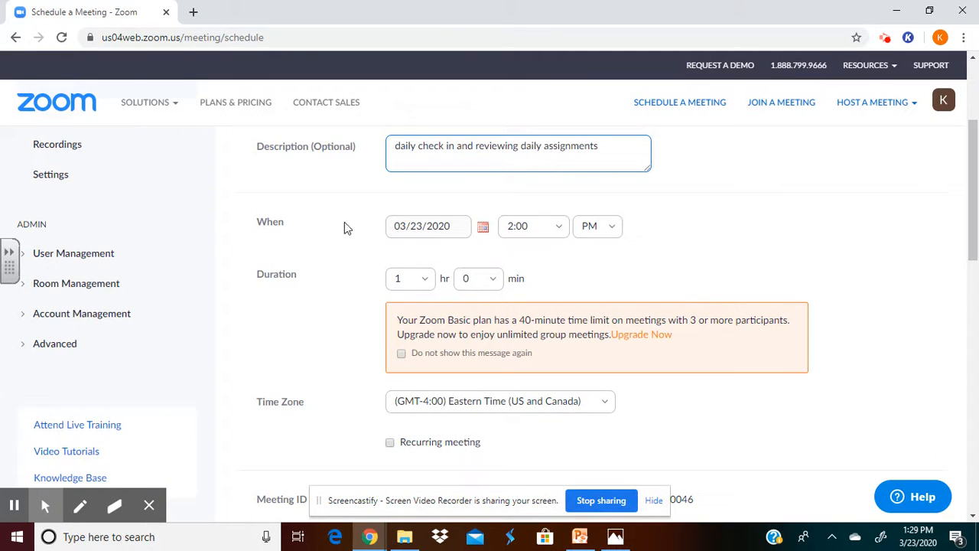
left_click(483, 227)
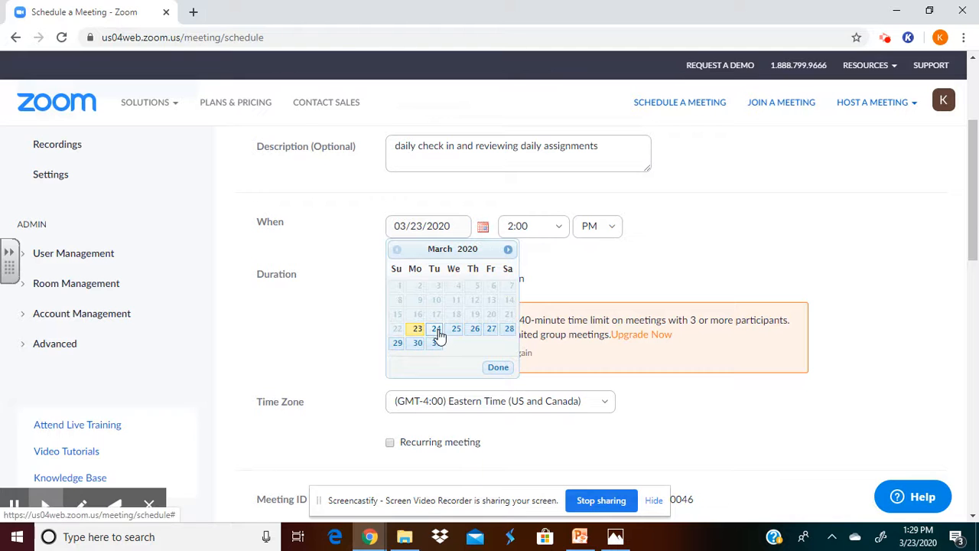
left_click(437, 330)
left_click(564, 225)
scroll(538, 403, "down", 2)
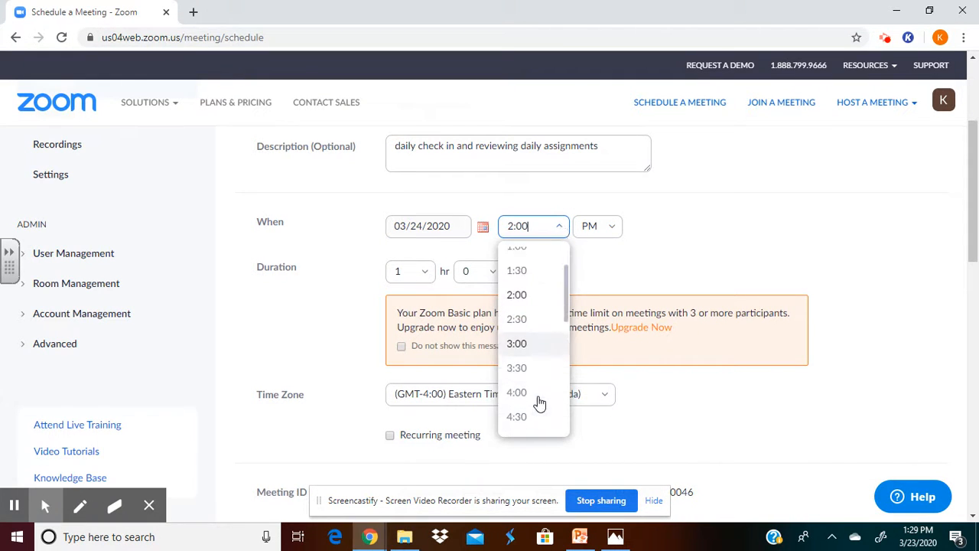
left_click_drag(573, 328, 567, 372)
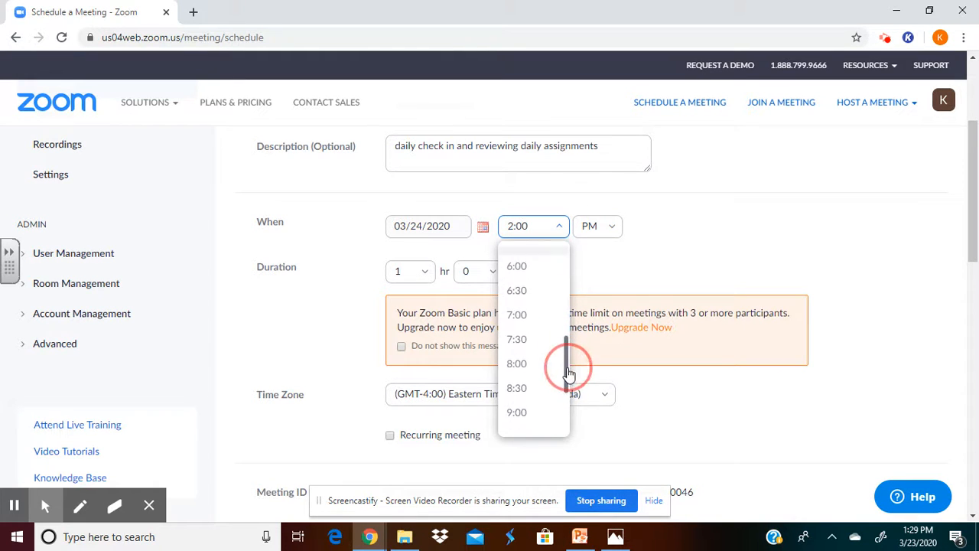
left_click(535, 423)
left_click(610, 225)
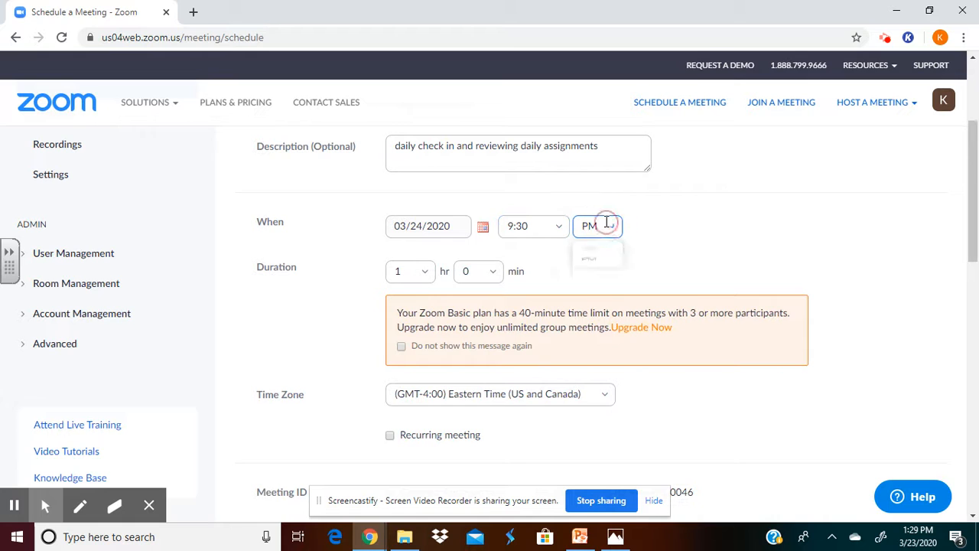
left_click(603, 259)
- Set the meeting's duration to 0 hr 30 min
left_click(423, 276)
left_click(411, 306)
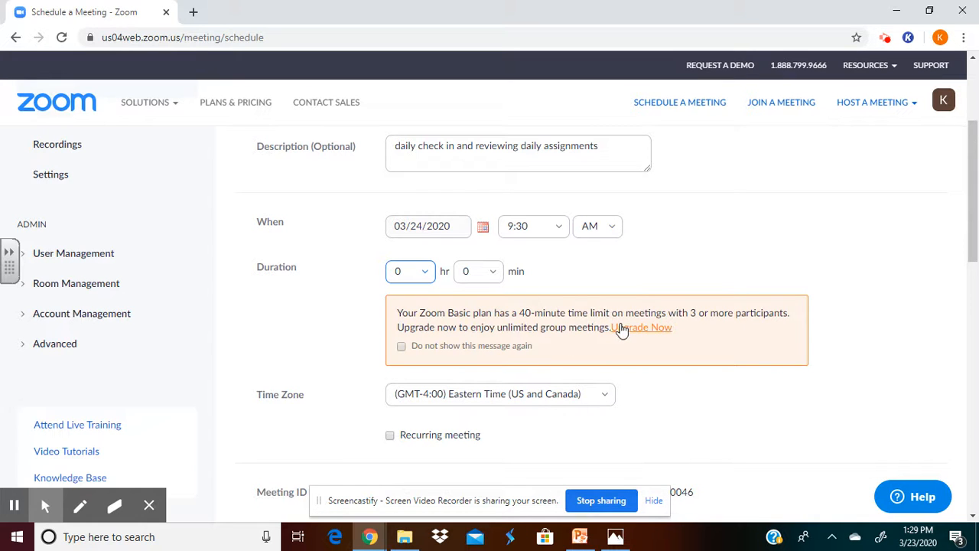
left_click(488, 274)
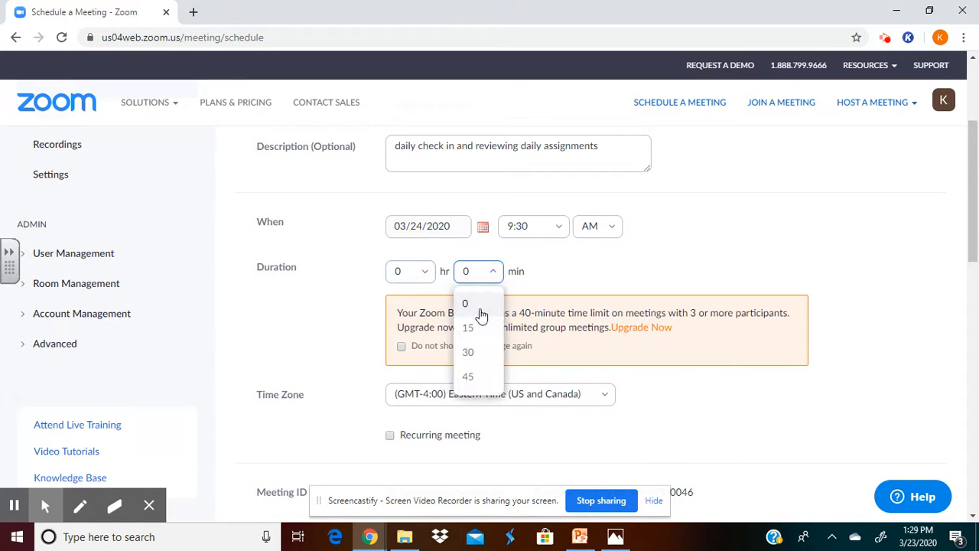
left_click(467, 353)
left_click(492, 280)
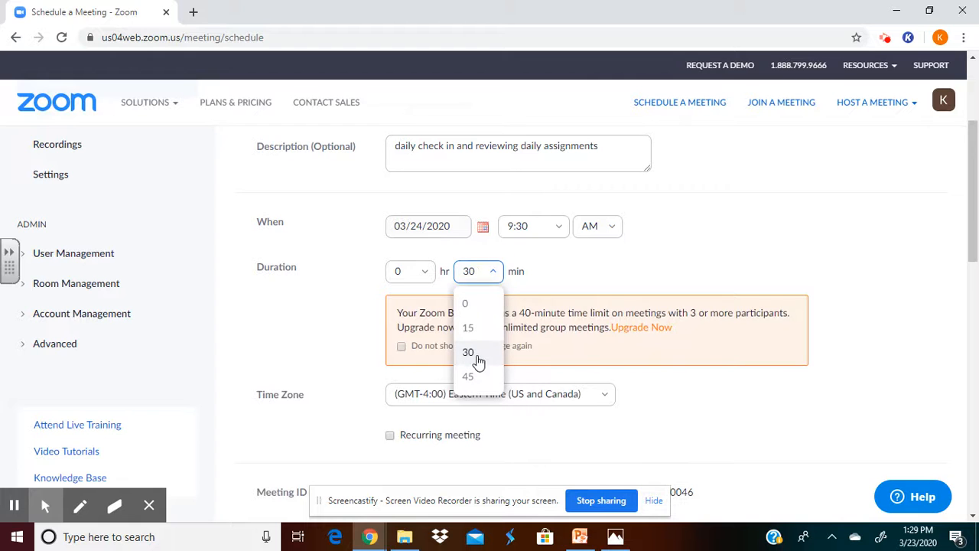
left_click(472, 350)
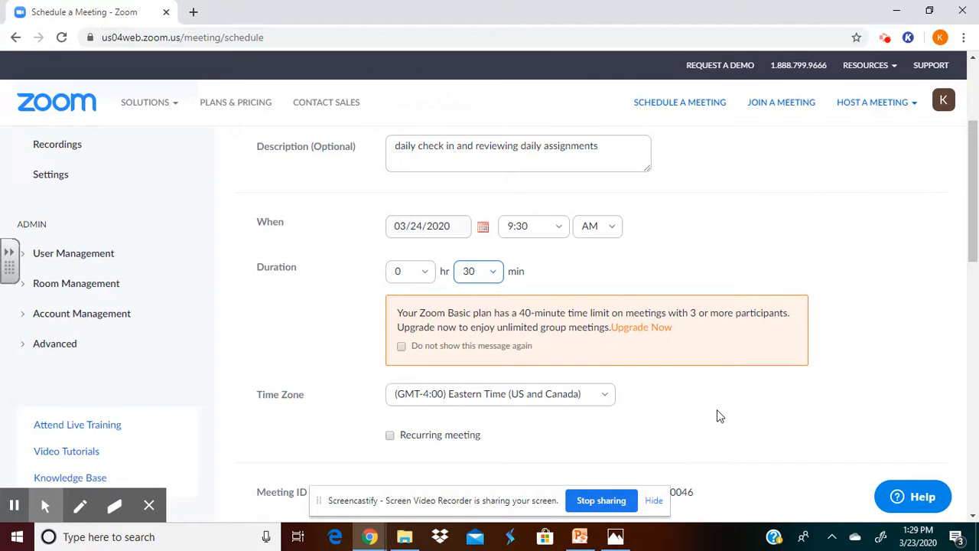
scroll(717, 414, "down", 1)
left_click(554, 350)
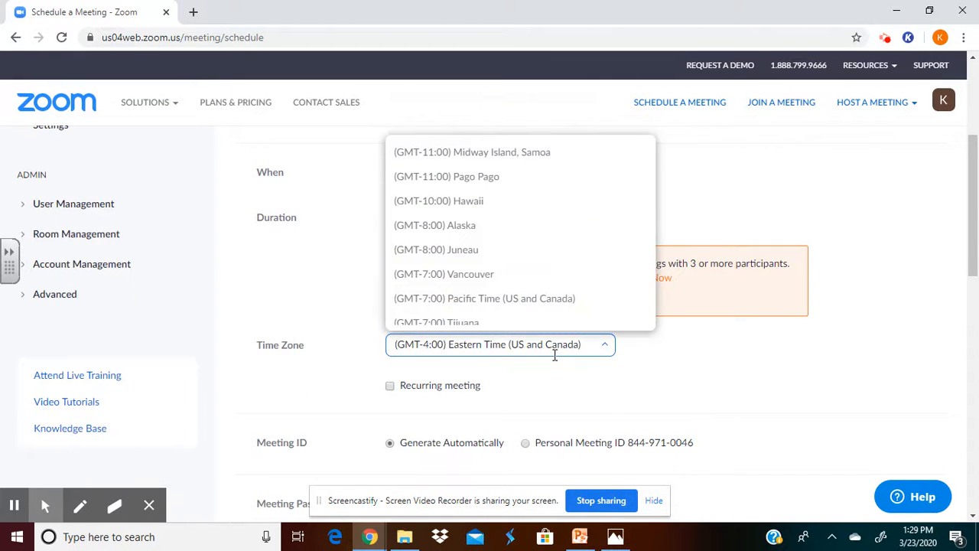
left_click(633, 365)
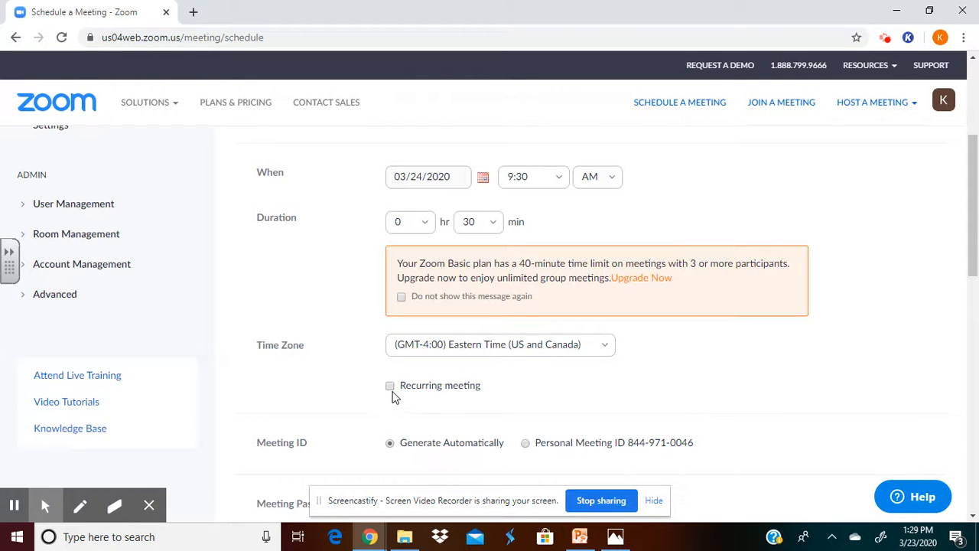
left_click_drag(695, 398, 719, 228)
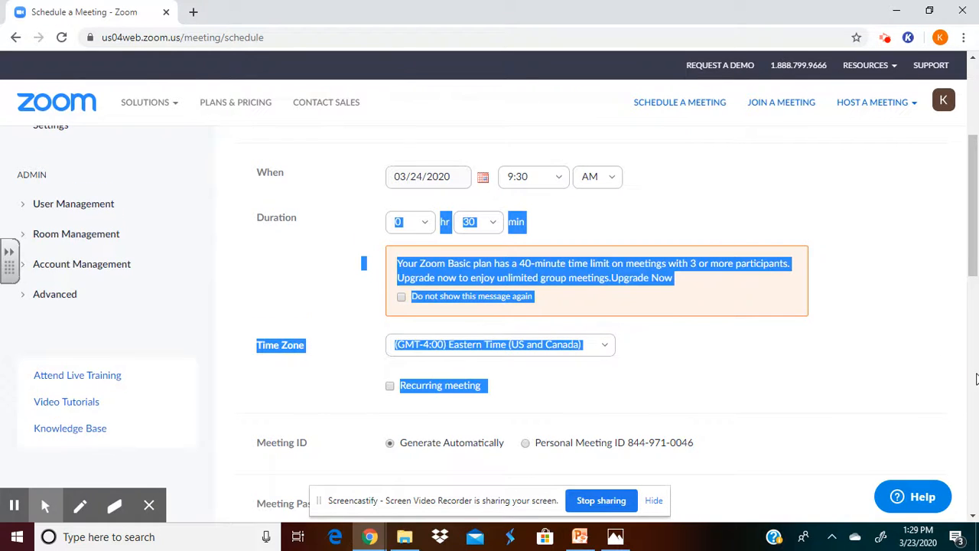
left_click(976, 373)
left_click_drag(974, 316, 969, 250)
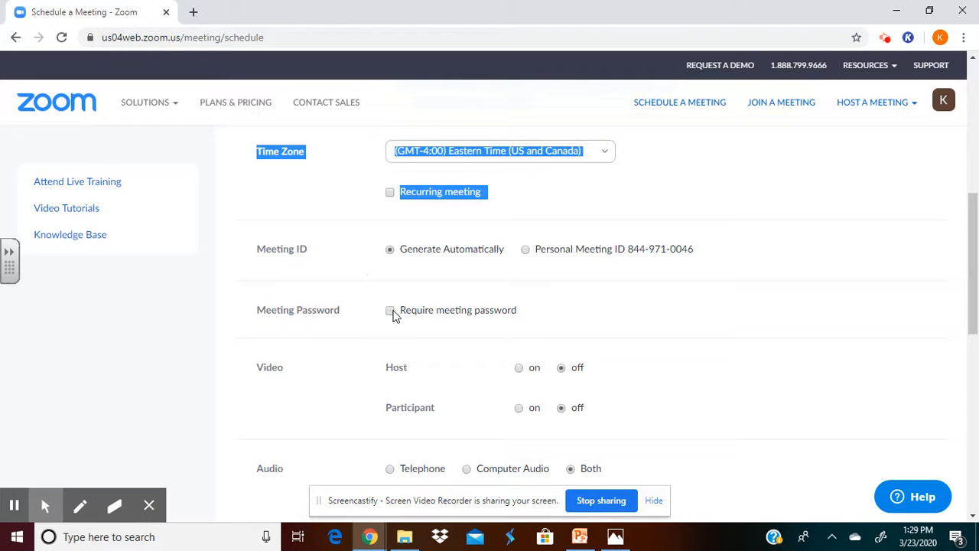
left_click(548, 205)
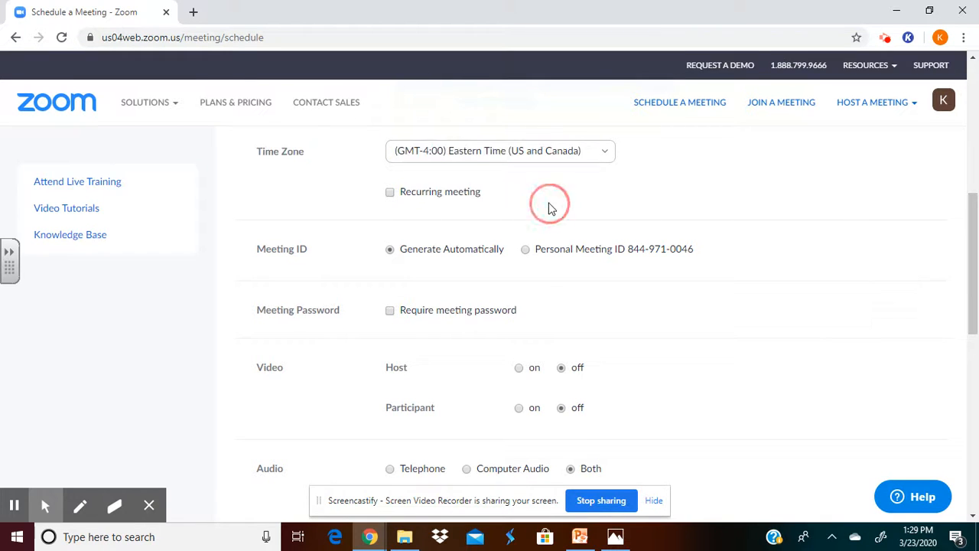
- Make the meeting recurring with daily recurrence and an end date of 04/07/2020
left_click(391, 196)
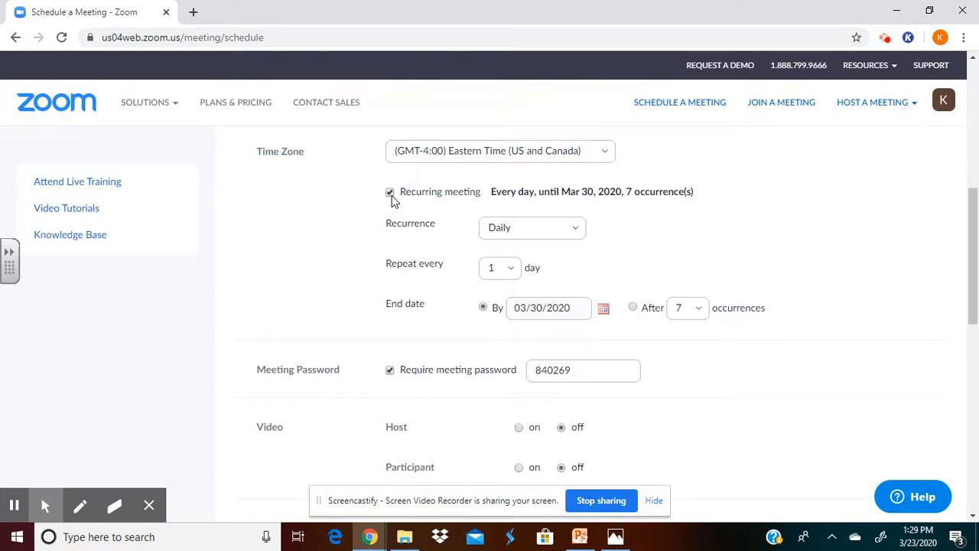
left_click(564, 221)
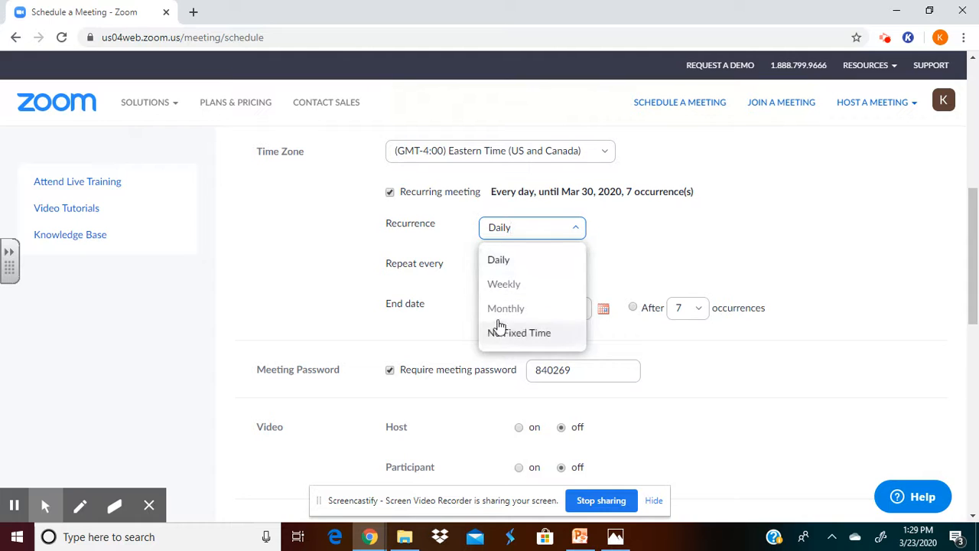
left_click(501, 260)
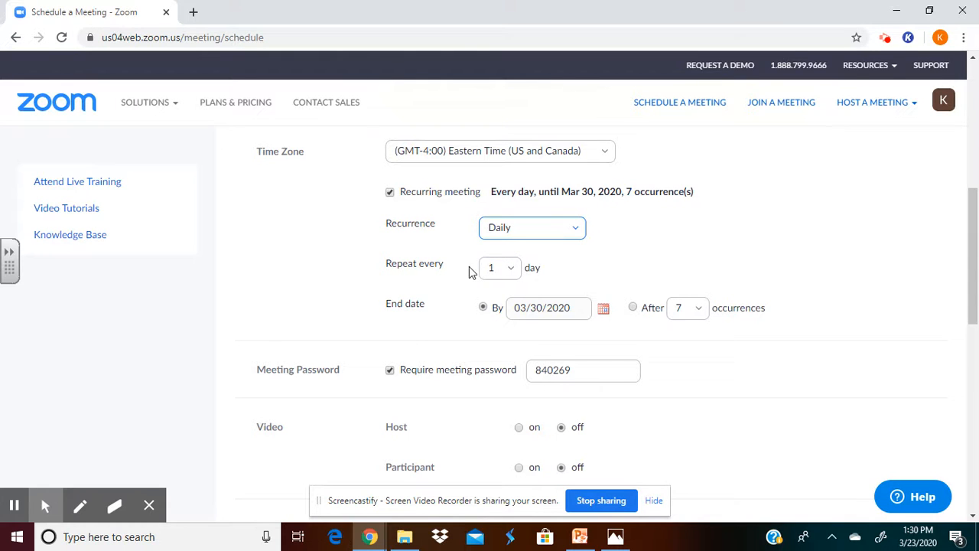
left_click(604, 309)
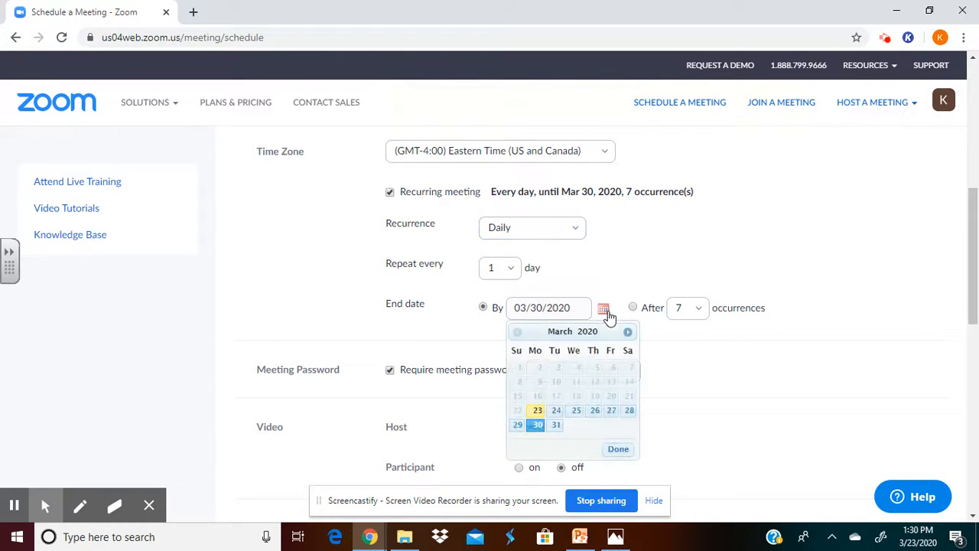
left_click(627, 331)
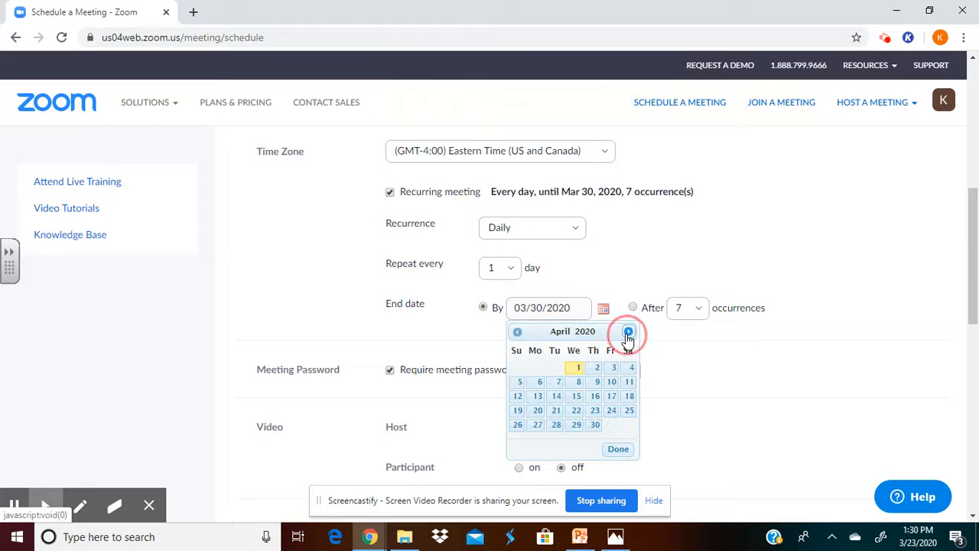
left_click(559, 383)
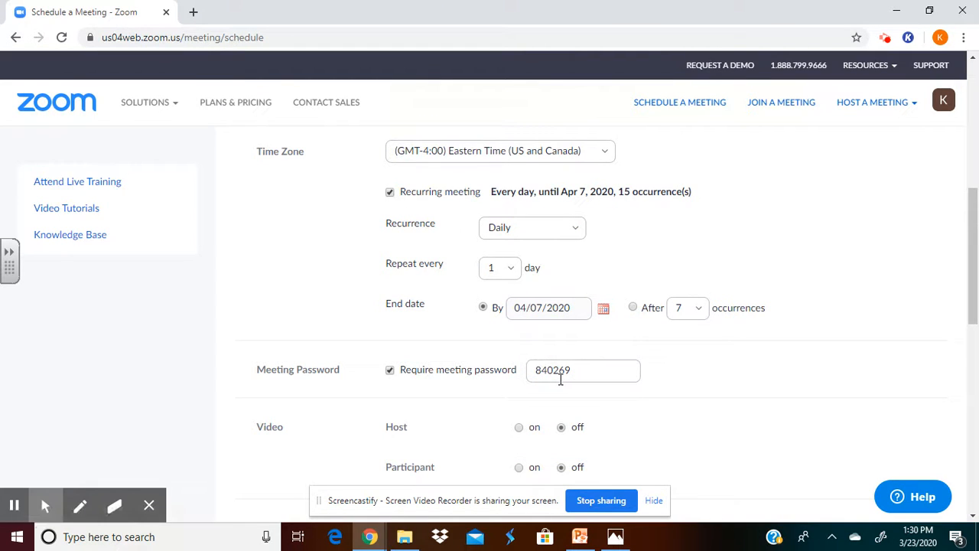
- Turn off the meeting password requirement
left_click_drag(972, 242, 978, 275)
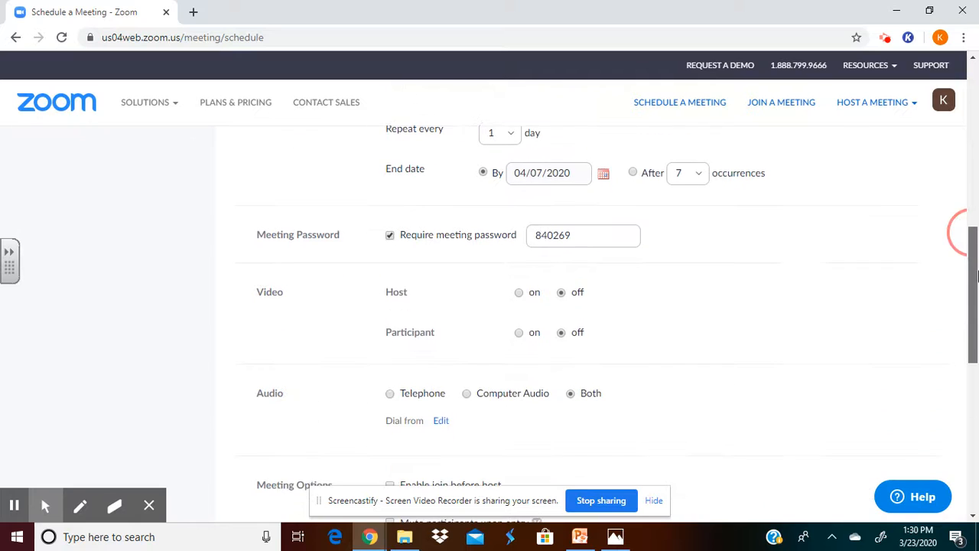
left_click(391, 241)
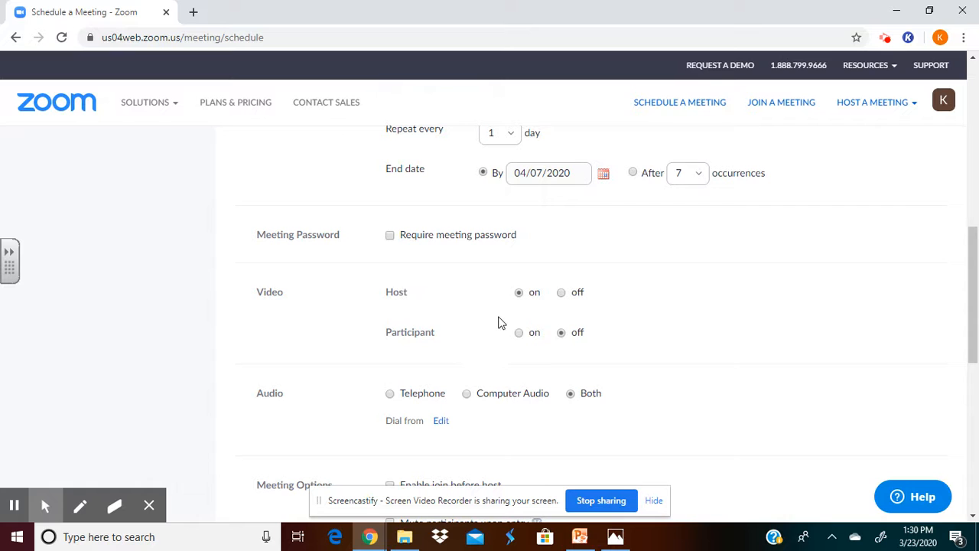
- Set the participant video to on for the scheduled meeting
left_click_drag(972, 287, 974, 335)
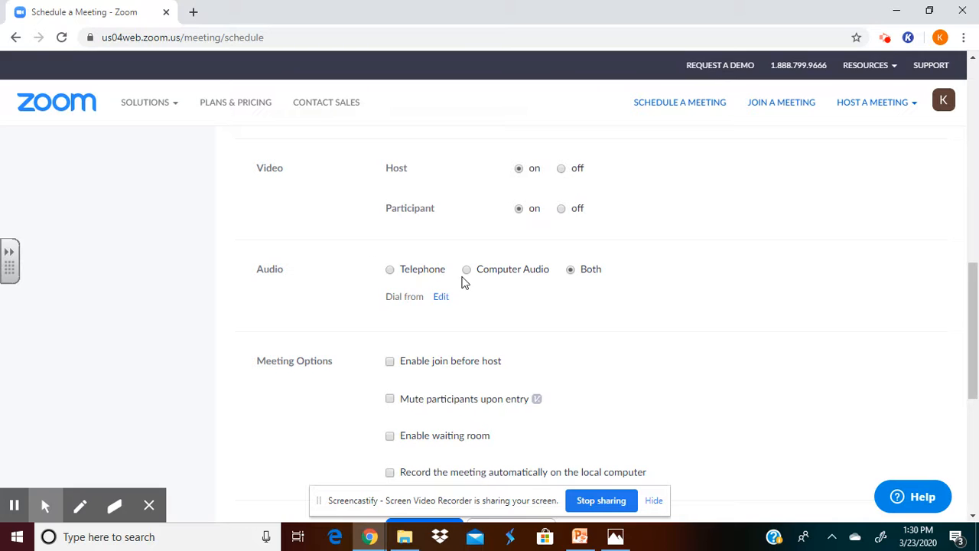
left_click_drag(974, 298, 974, 329)
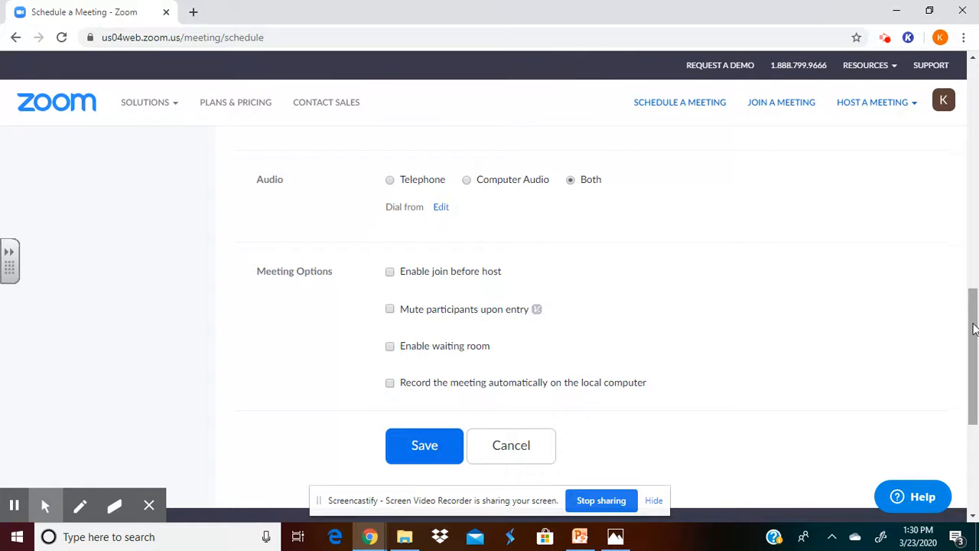
left_click_drag(974, 329, 974, 342)
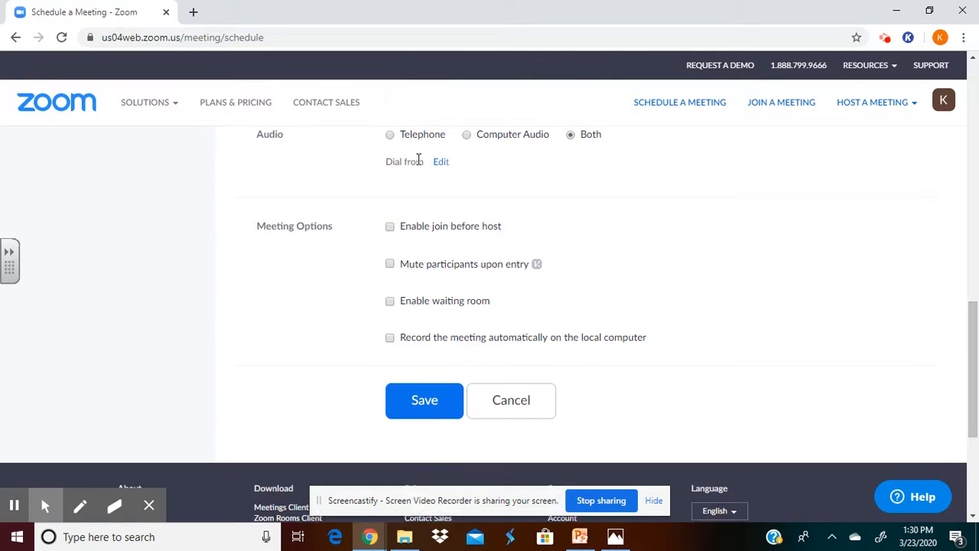
- Enable the waiting room and automatic recording on the local computer, leave the other meeting options off, and save the meeting
left_click(391, 230)
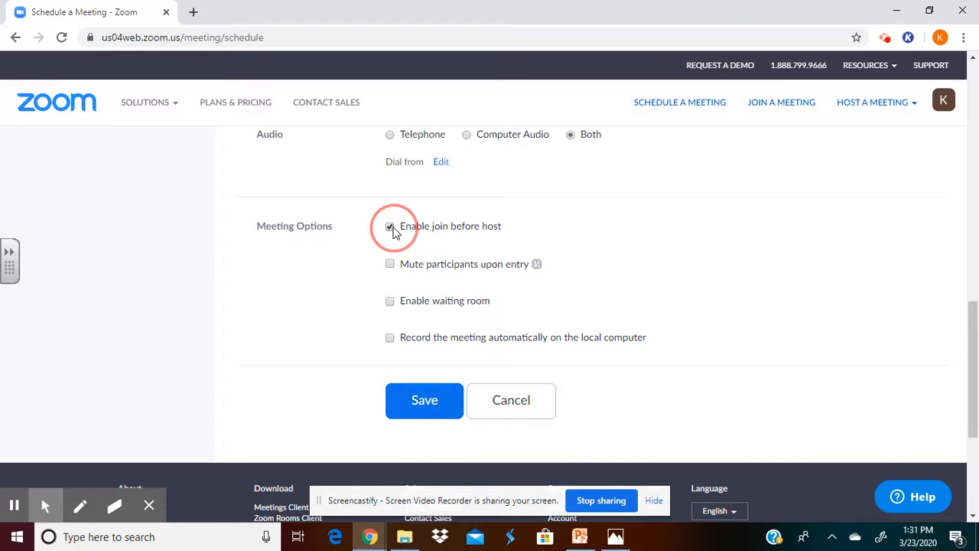
left_click(390, 265)
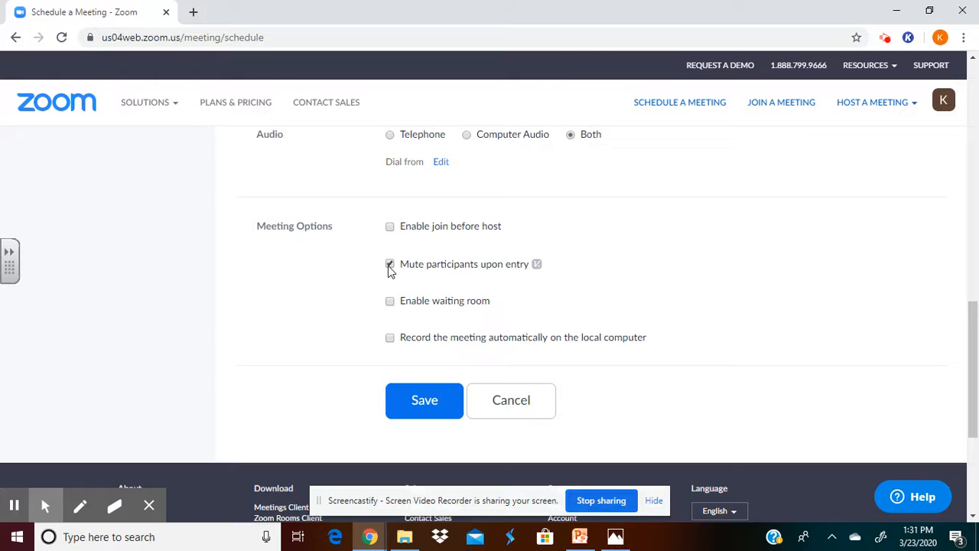
left_click(390, 265)
left_click(390, 301)
left_click(391, 336)
left_click(392, 303)
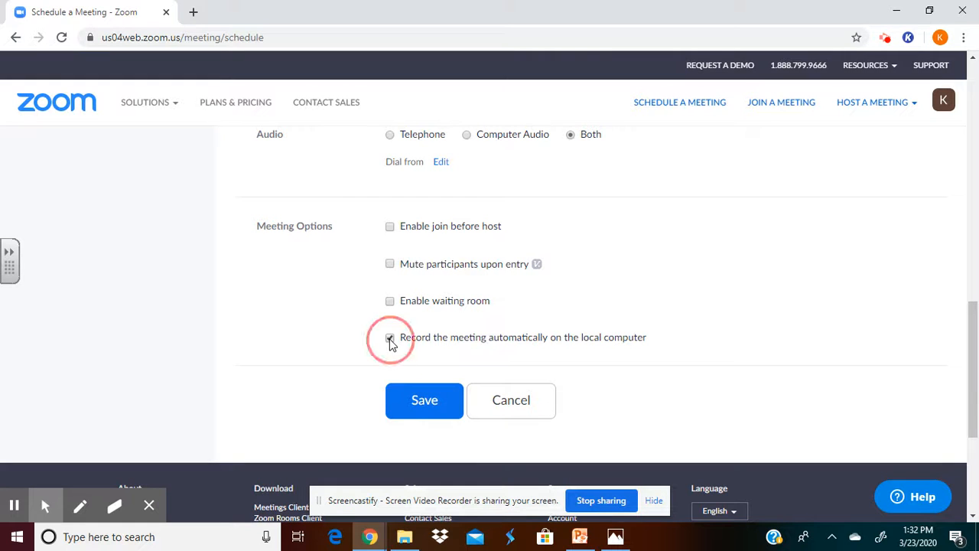
left_click(391, 302)
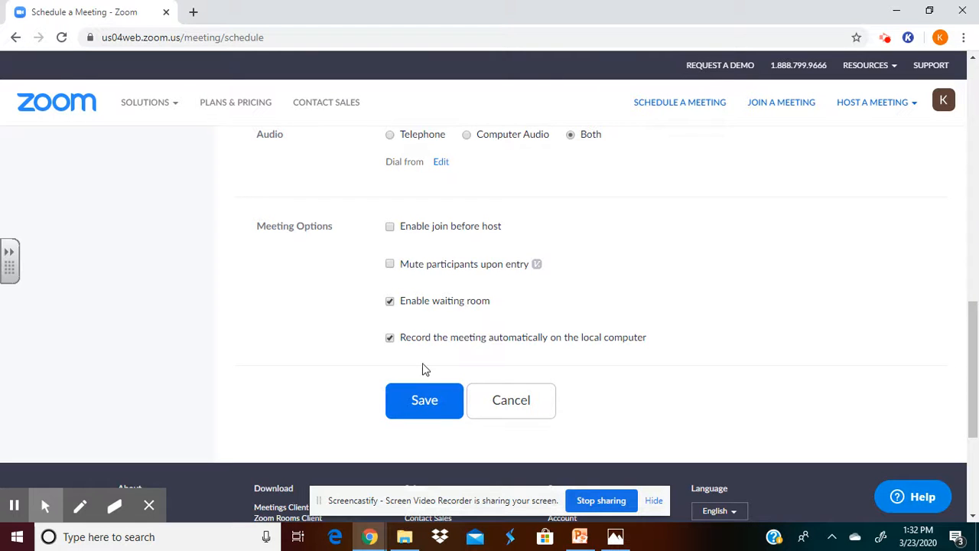
left_click(411, 394)
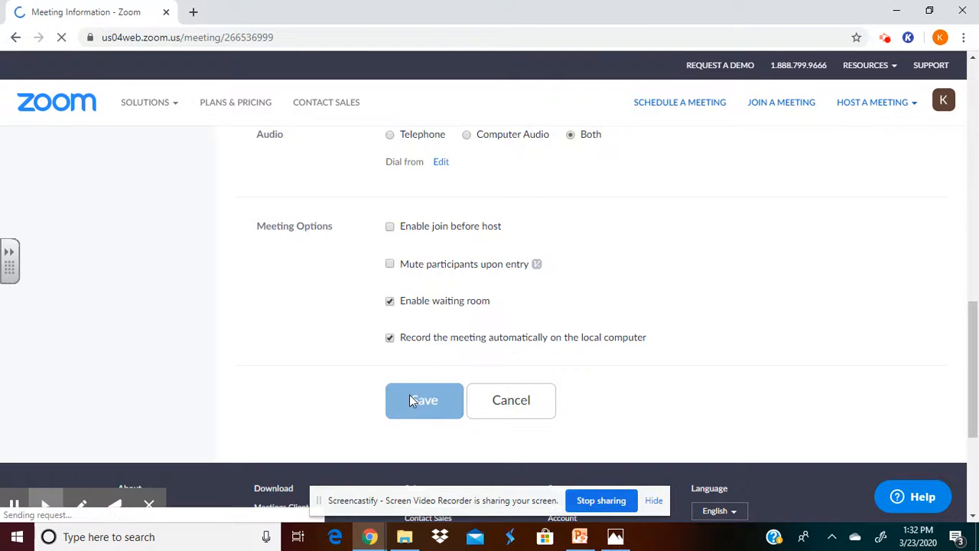
- Review the saved Morning Meeting's details and select its join URL
scroll(560, 312, "down", 1)
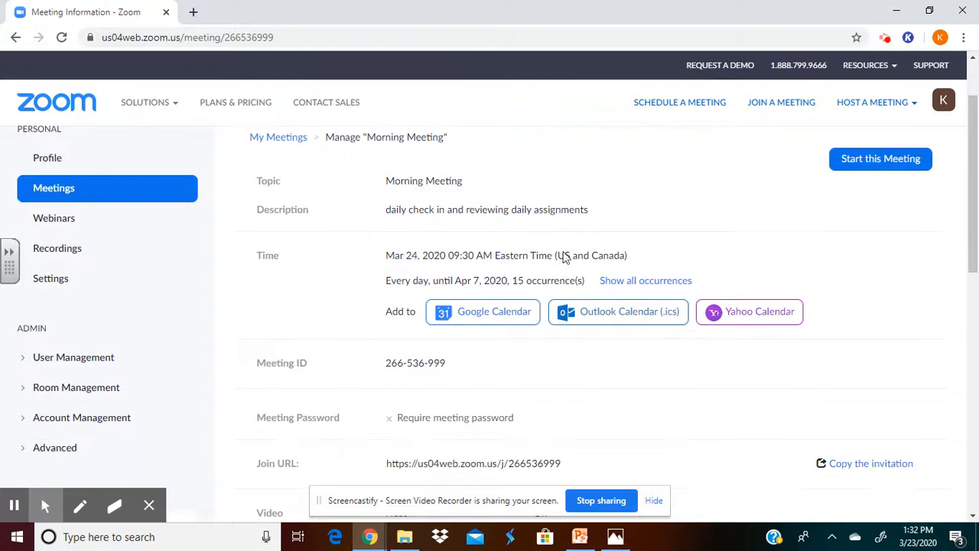
scroll(602, 426, "down", 7)
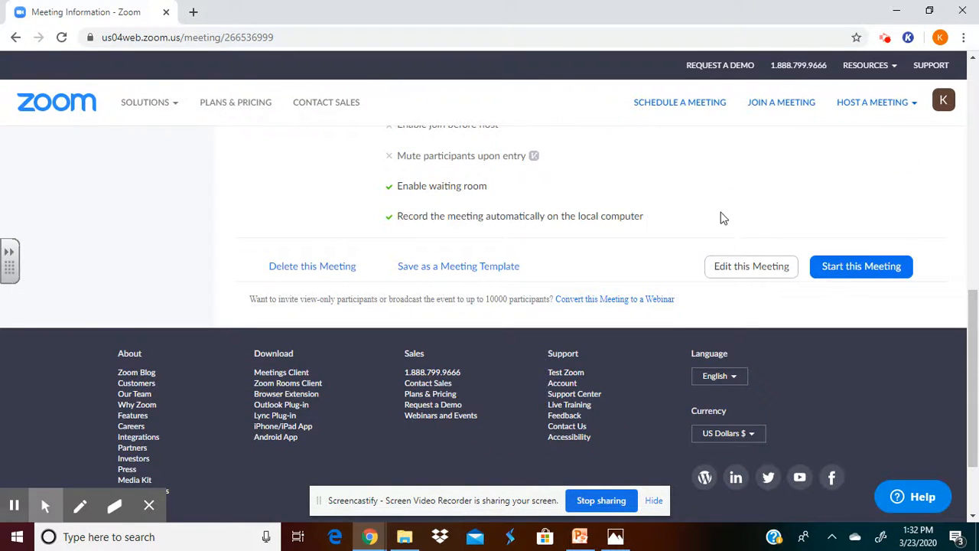
scroll(717, 220, "up", 6)
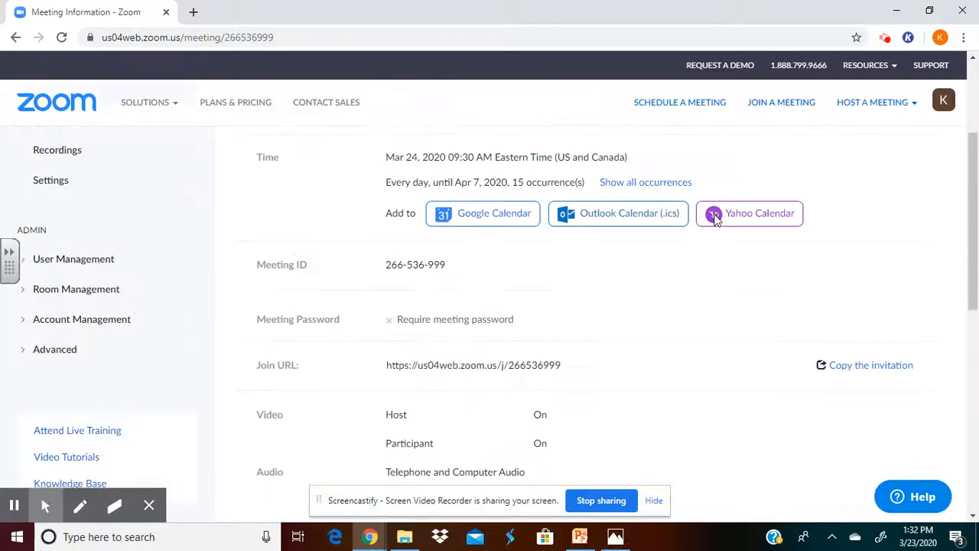
scroll(716, 218, "down", 1)
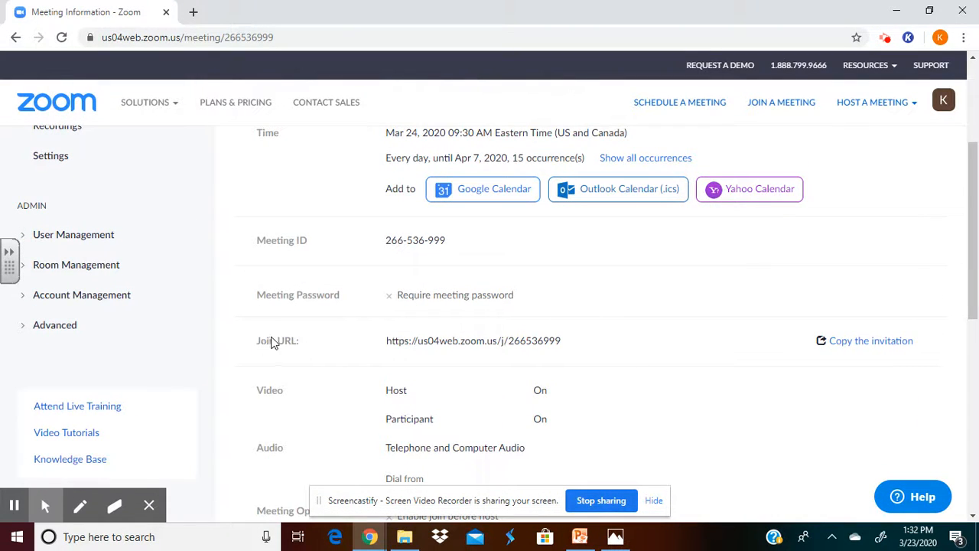
mouse_move(573, 344)
left_mouse_down()
mouse_move(477, 337)
mouse_move(525, 327)
mouse_move(568, 343)
left_mouse_up()
left_click_drag(392, 340, 563, 342)
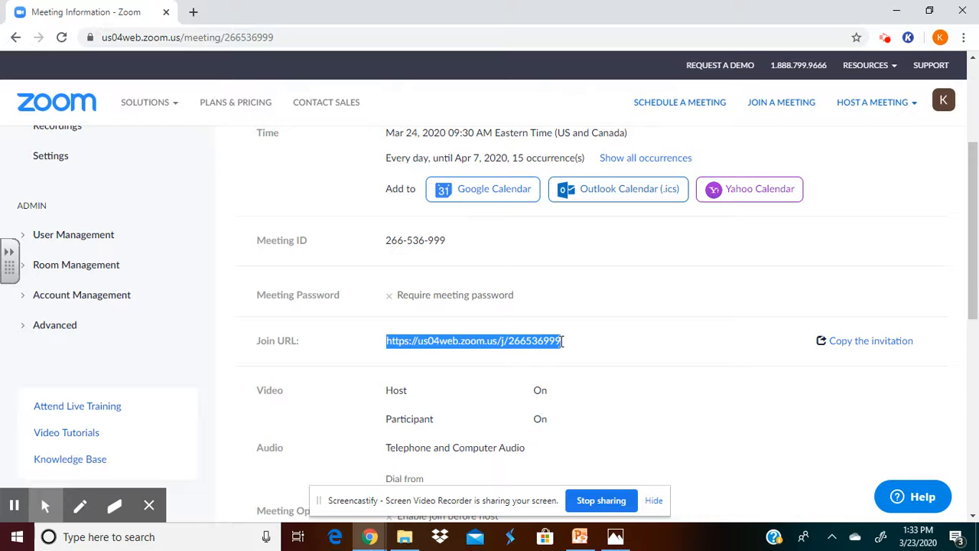
- View the full text of the Morning Meeting's invitation and close it without copying
left_click(868, 341)
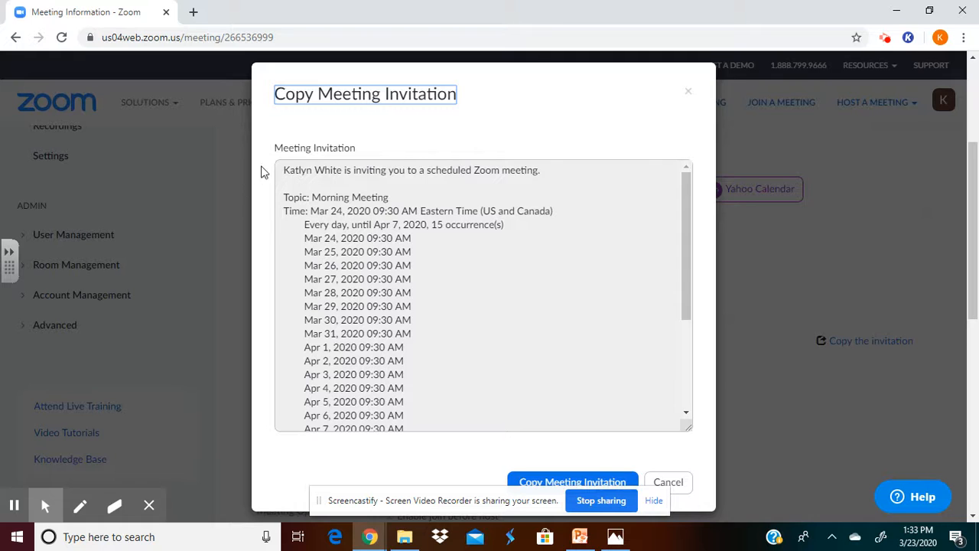
left_click_drag(684, 208, 684, 253)
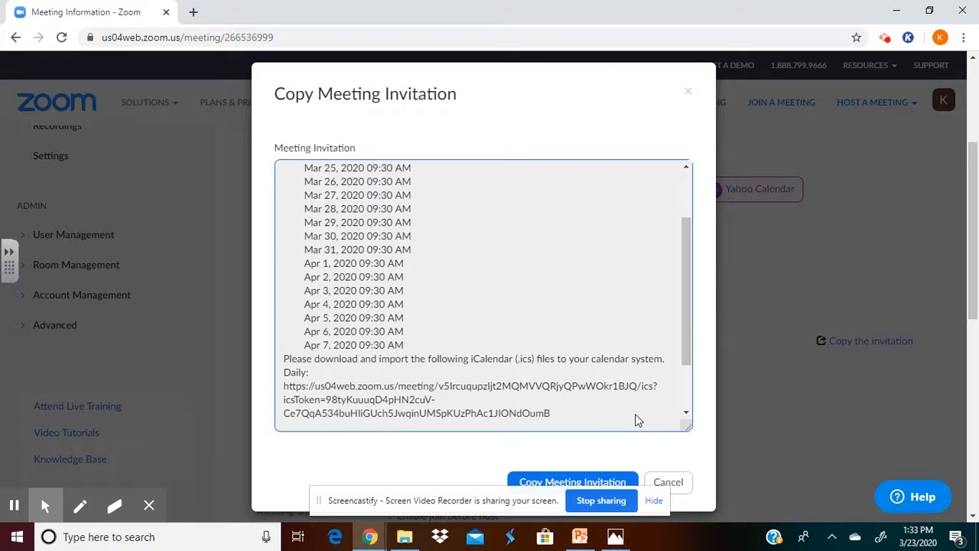
left_click(670, 481)
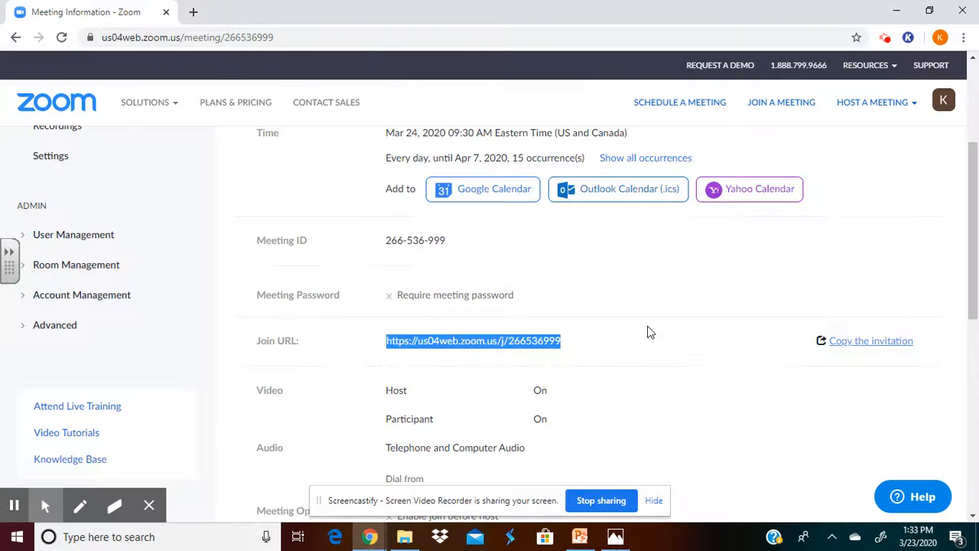
- Return to the Zoom home page and open the account's list of upcoming meetings
scroll(604, 344, "up", 3)
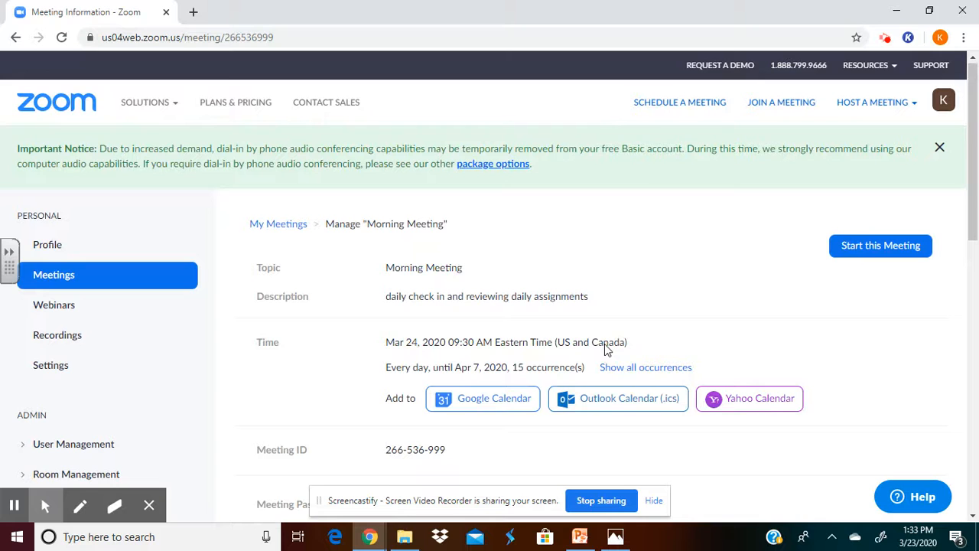
left_click_drag(604, 344, 517, 232)
left_click(517, 234)
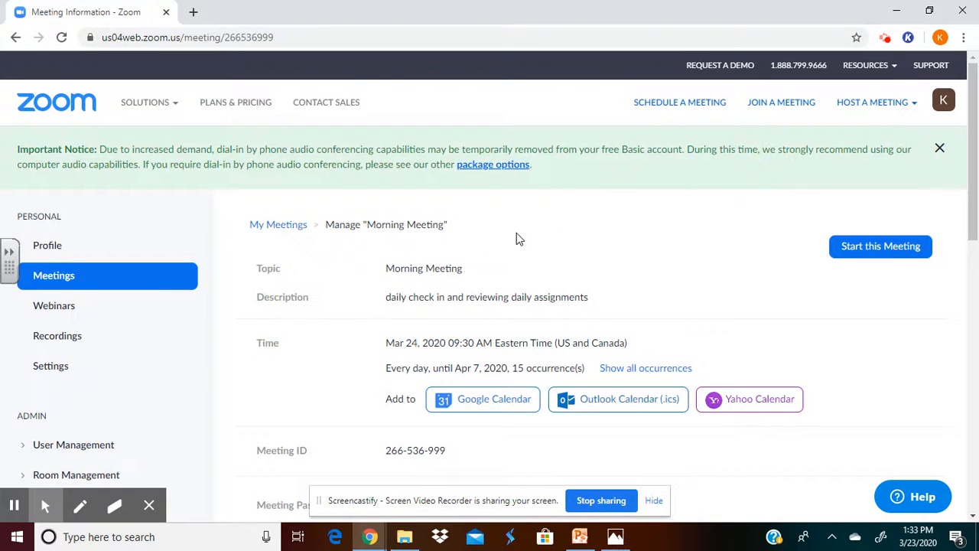
left_click(44, 102)
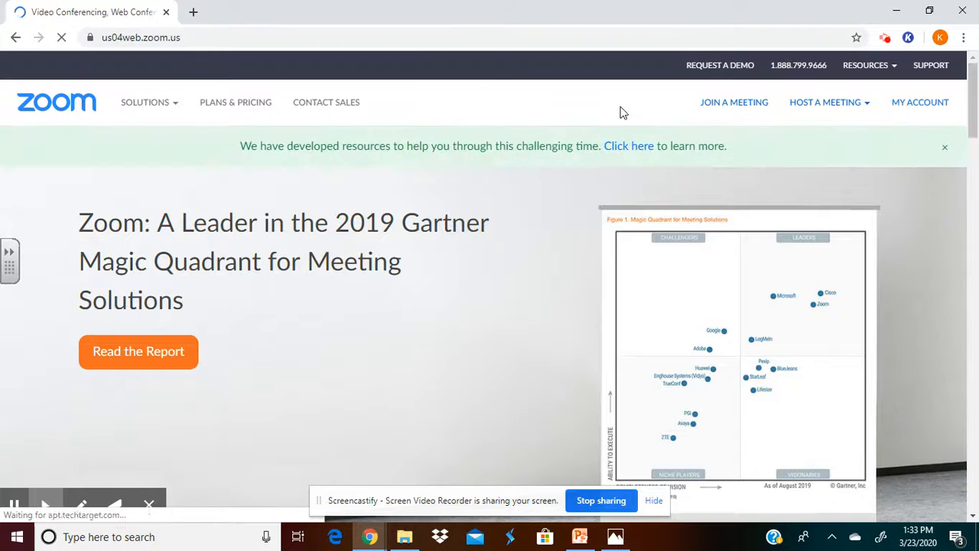
left_click(926, 107)
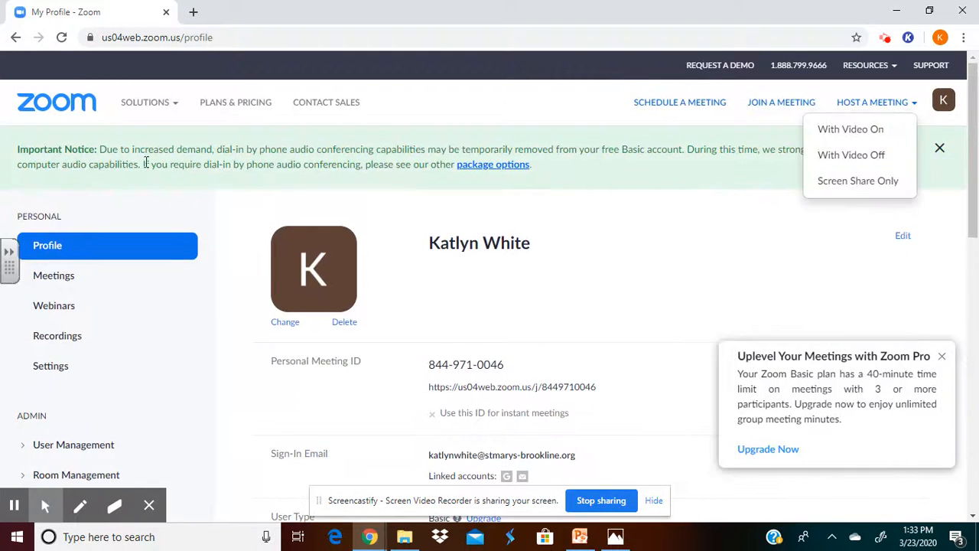
left_click(64, 284)
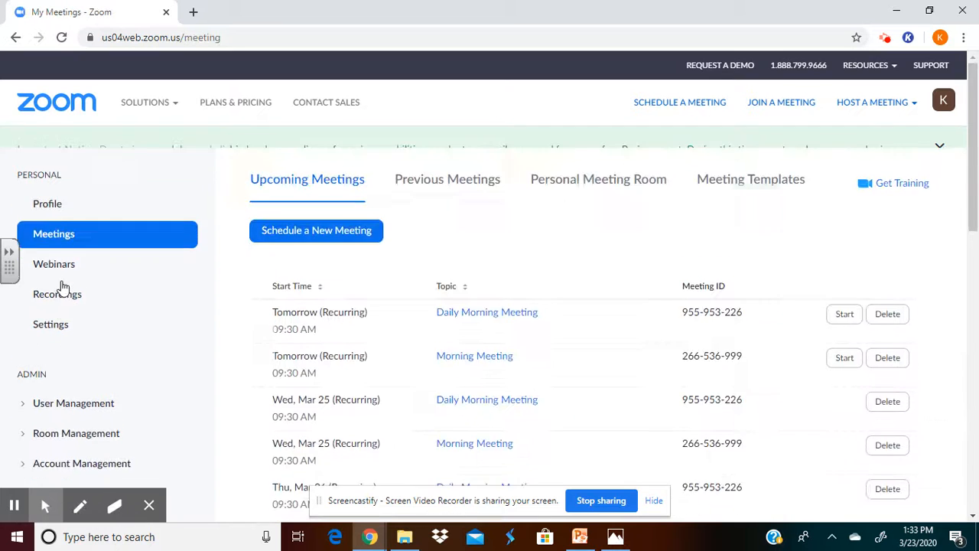
- Start tomorrow's Daily Morning Meeting in the Zoom desktop app and join with computer audio
scroll(558, 389, "down", 3)
scroll(557, 390, "down", 1)
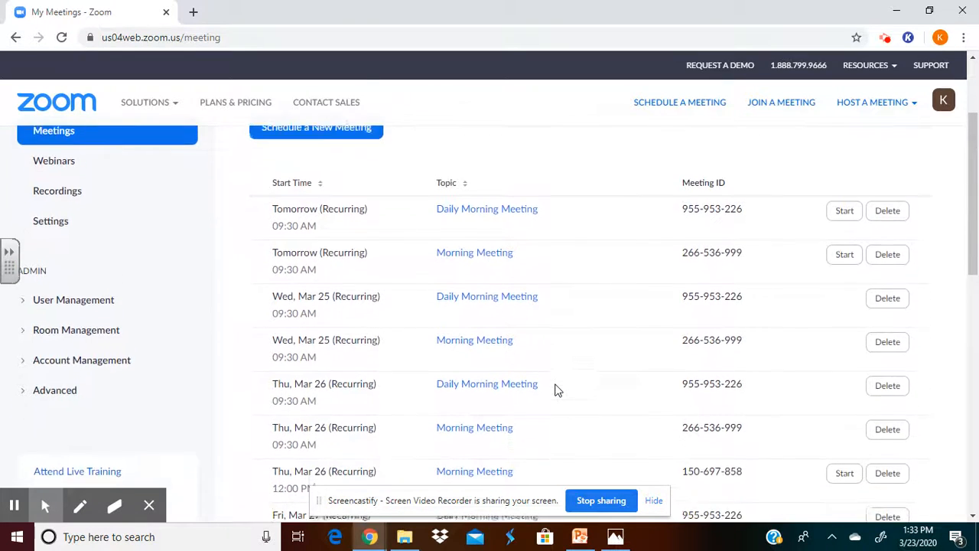
left_click(843, 210)
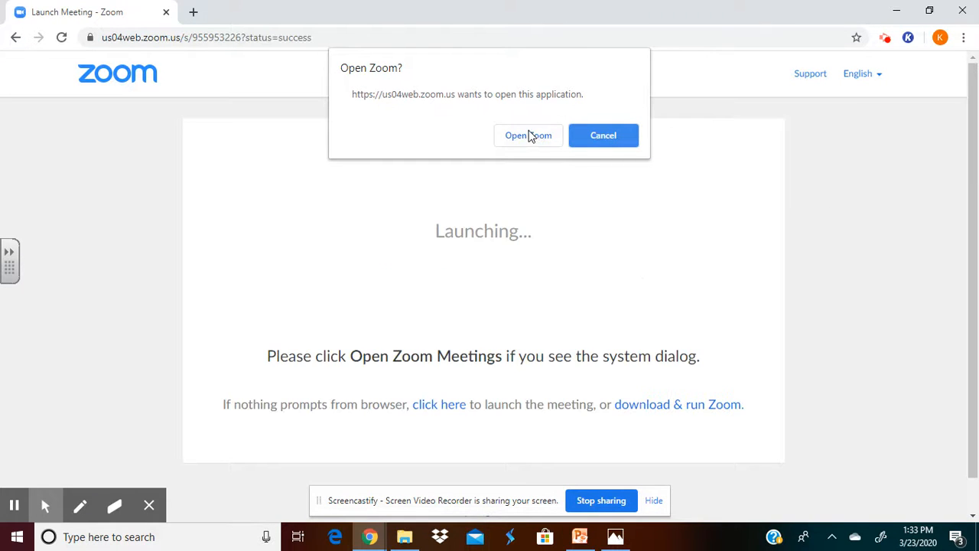
left_click(529, 136)
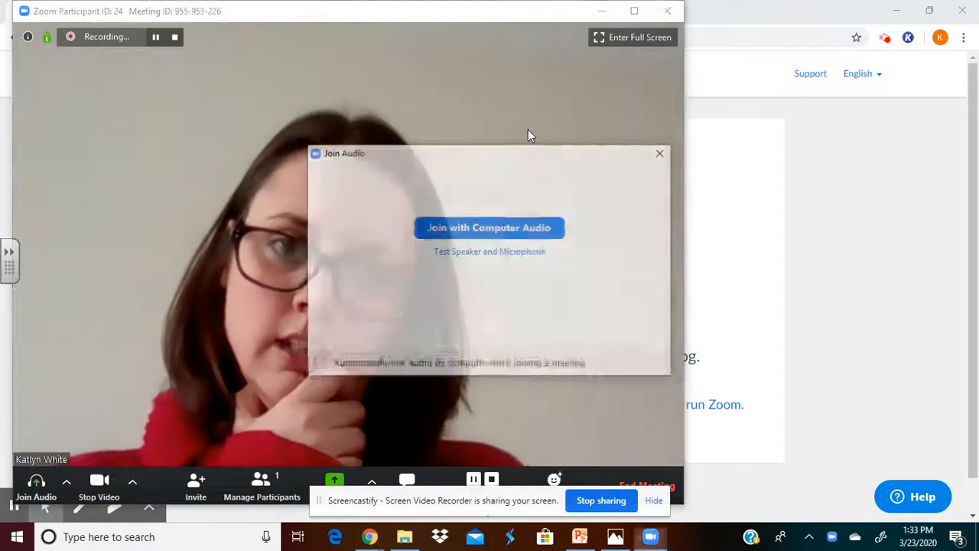
left_click(500, 227)
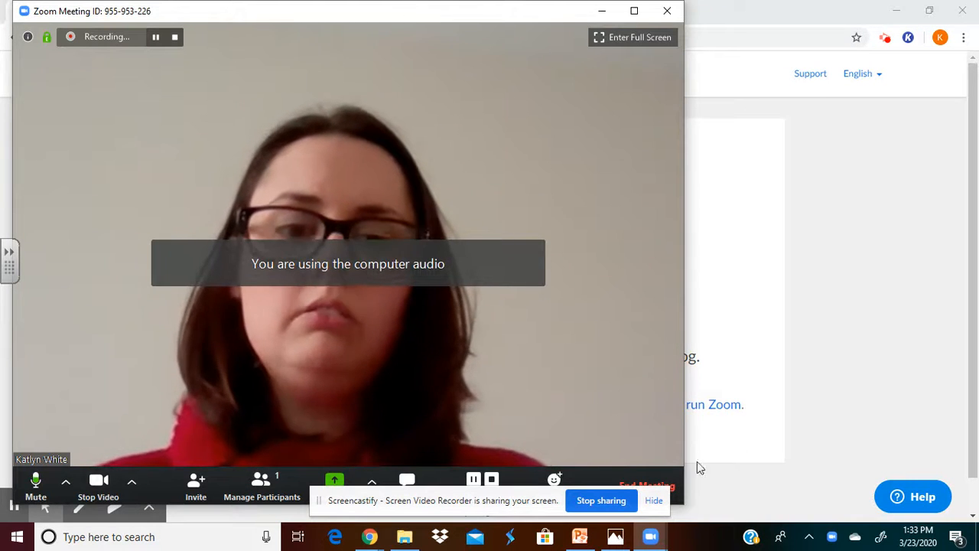
- Hide the screen-sharing notice covering the meeting controls and show the participants list
left_click_drag(516, 501, 541, 502)
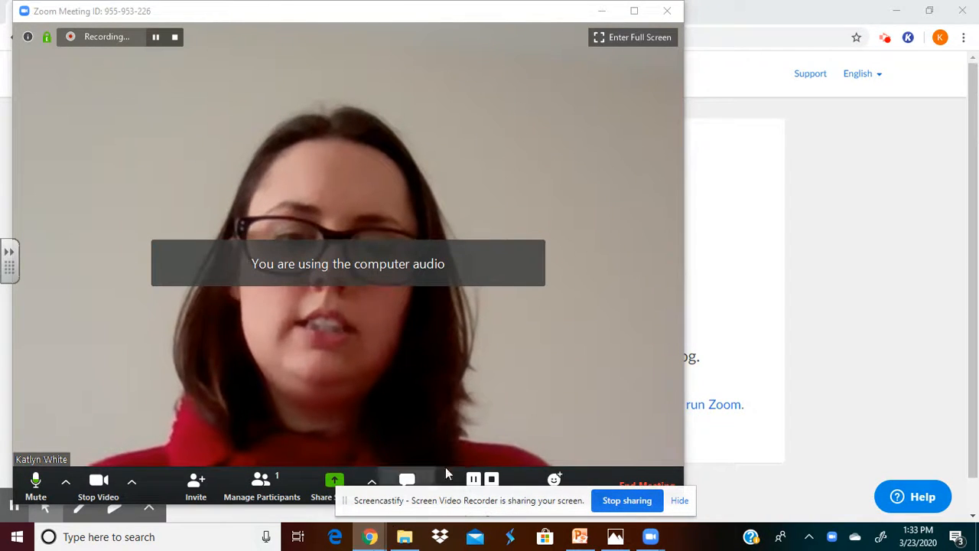
left_click(679, 501)
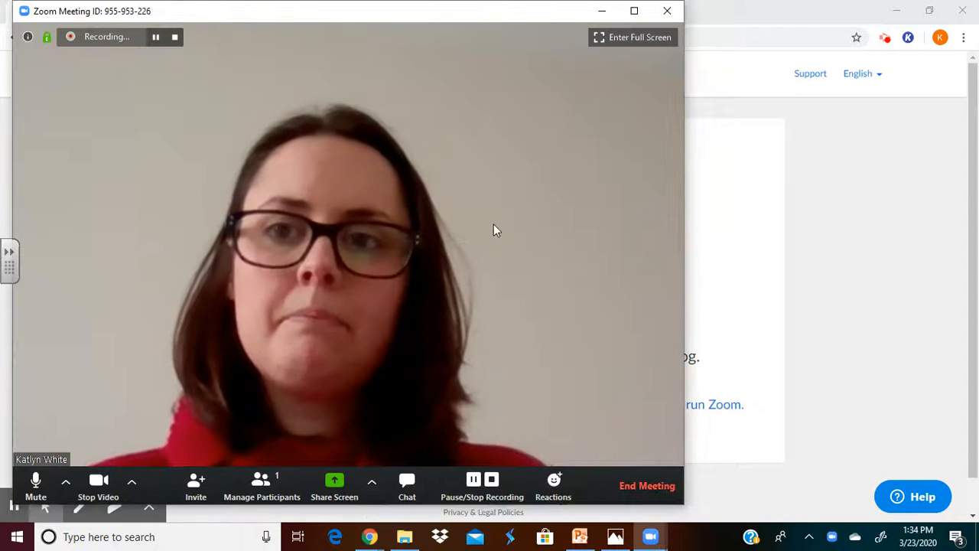
left_click(274, 485)
mouse_move(845, 79)
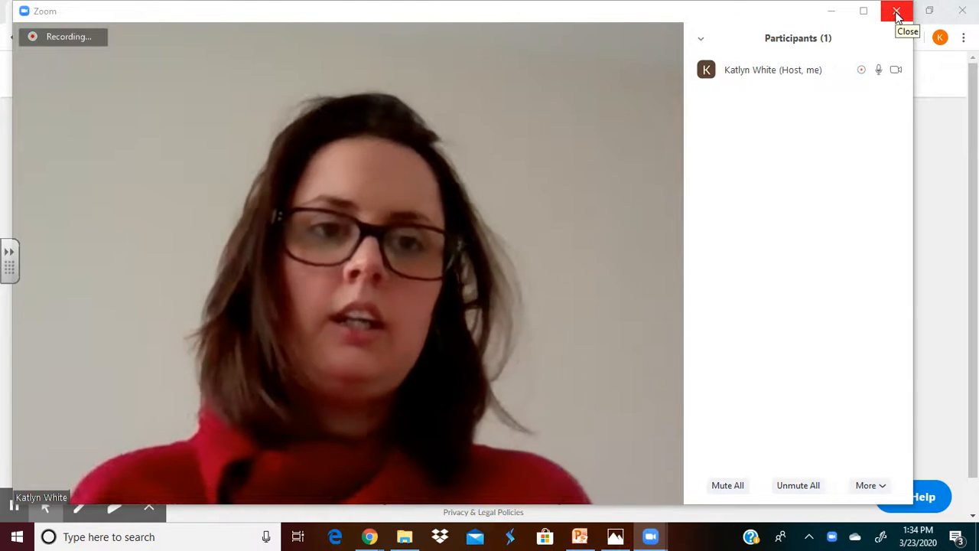
- Close the meeting window and leave the meeting
left_click(898, 16)
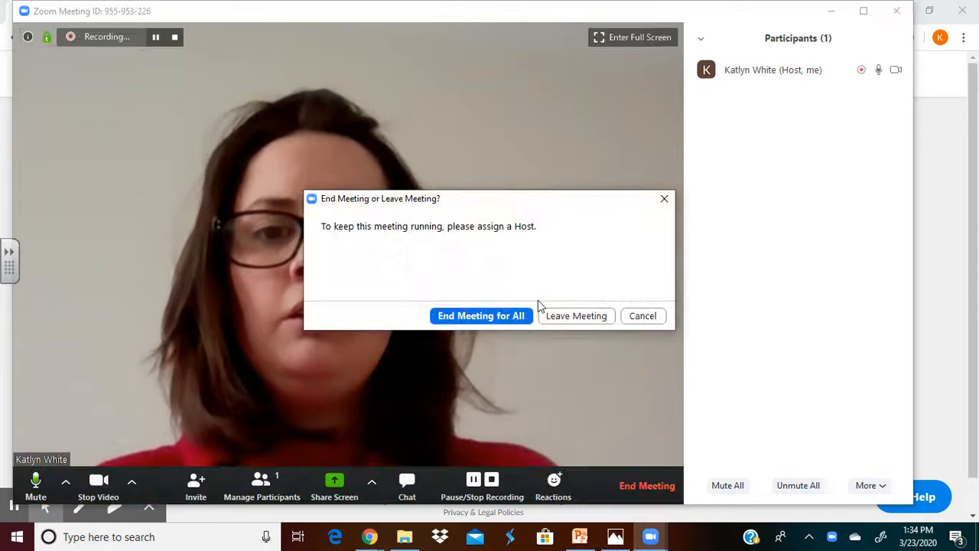
left_click(592, 319)
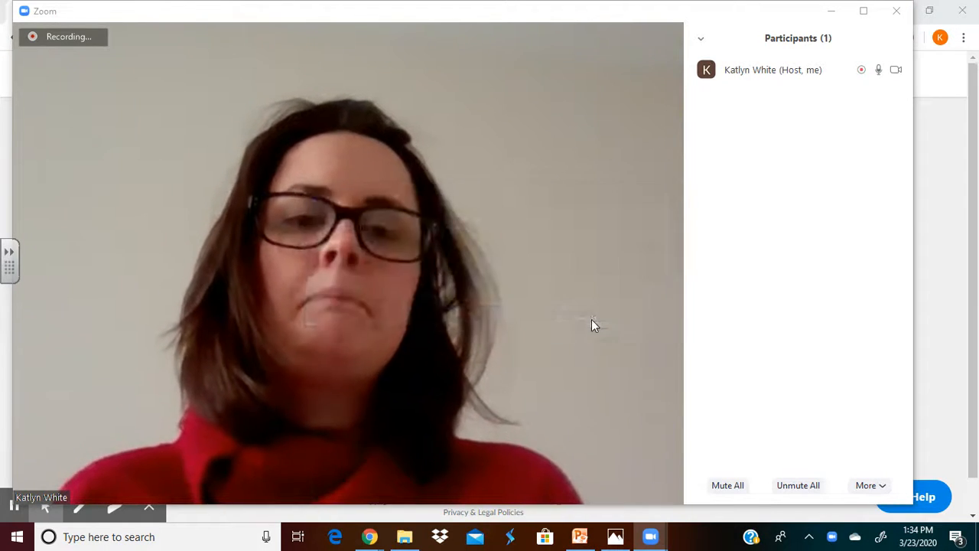